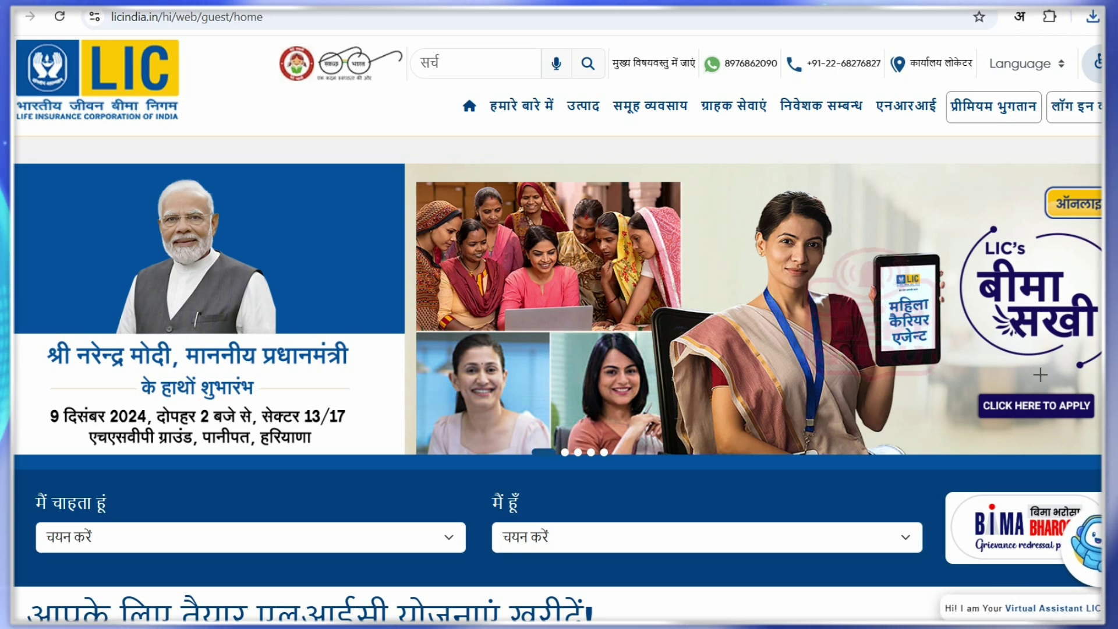
Highlight the Bima Sakhi 'Click here to apply' banner, then follow it to the recruitment page
drag(964, 376, 1103, 431)
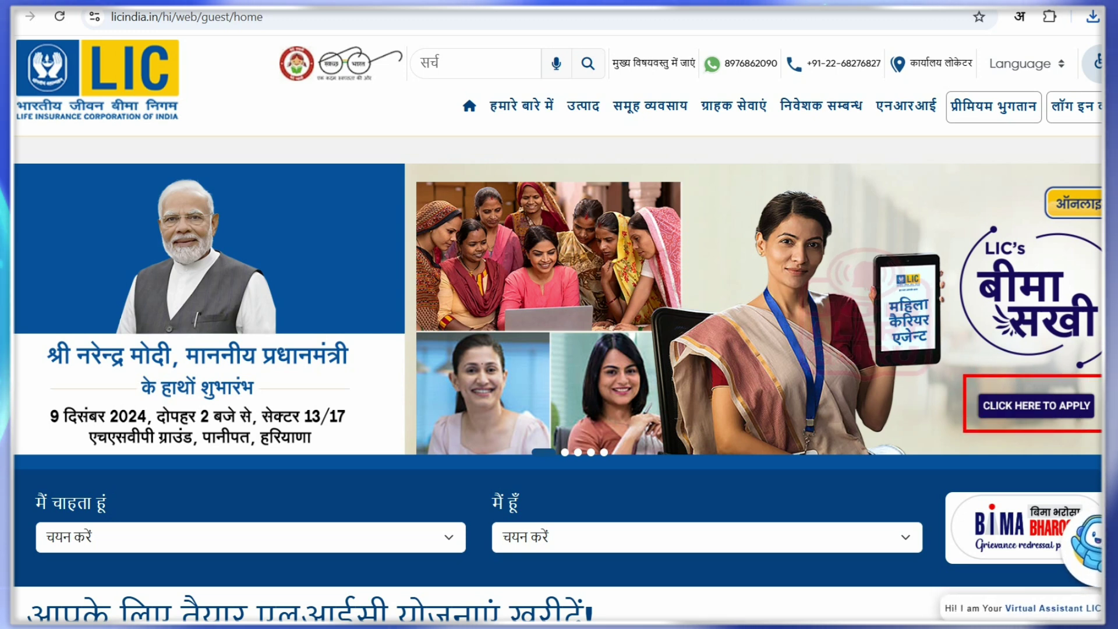
key(Escape)
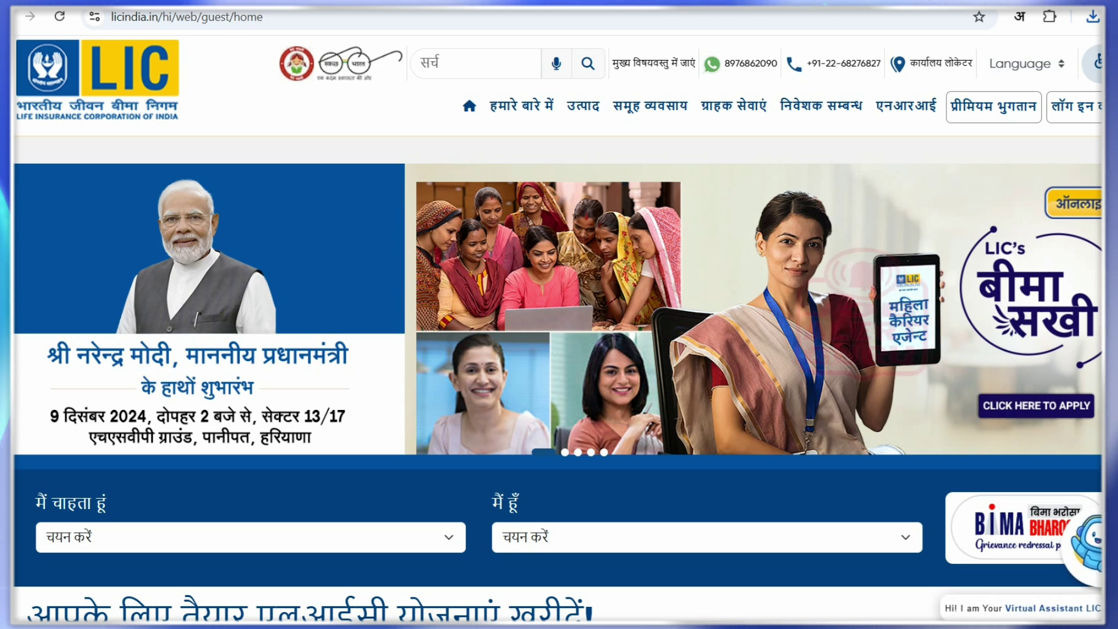
click(1027, 405)
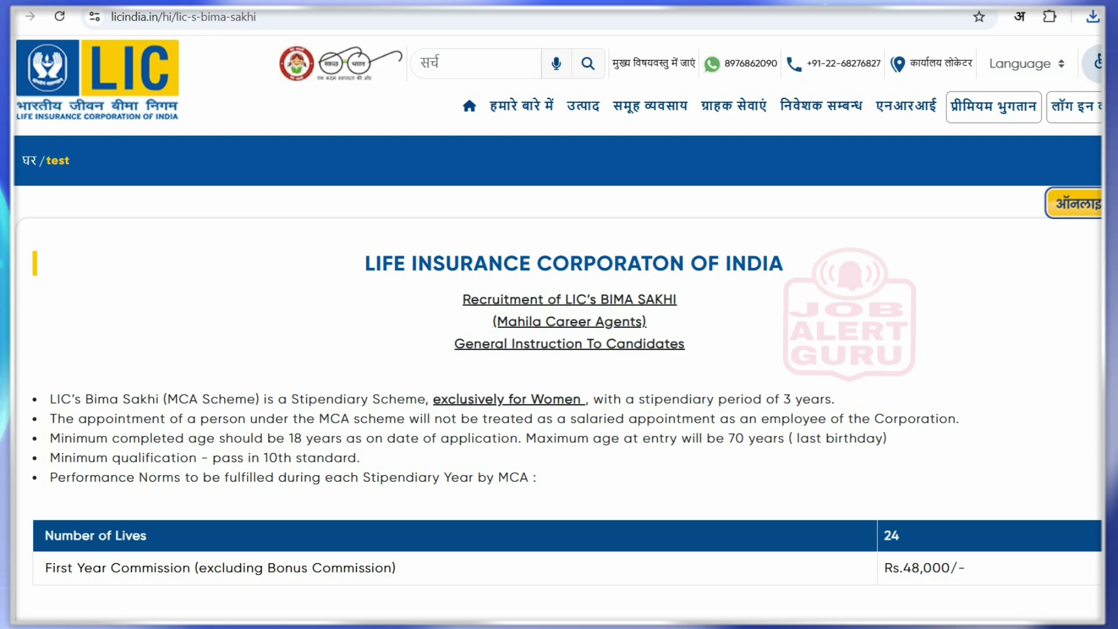
Tick the heading and first two bullets, marking वजीफा, women-only and the 3-year stipend
scroll(559, 350, down, 3)
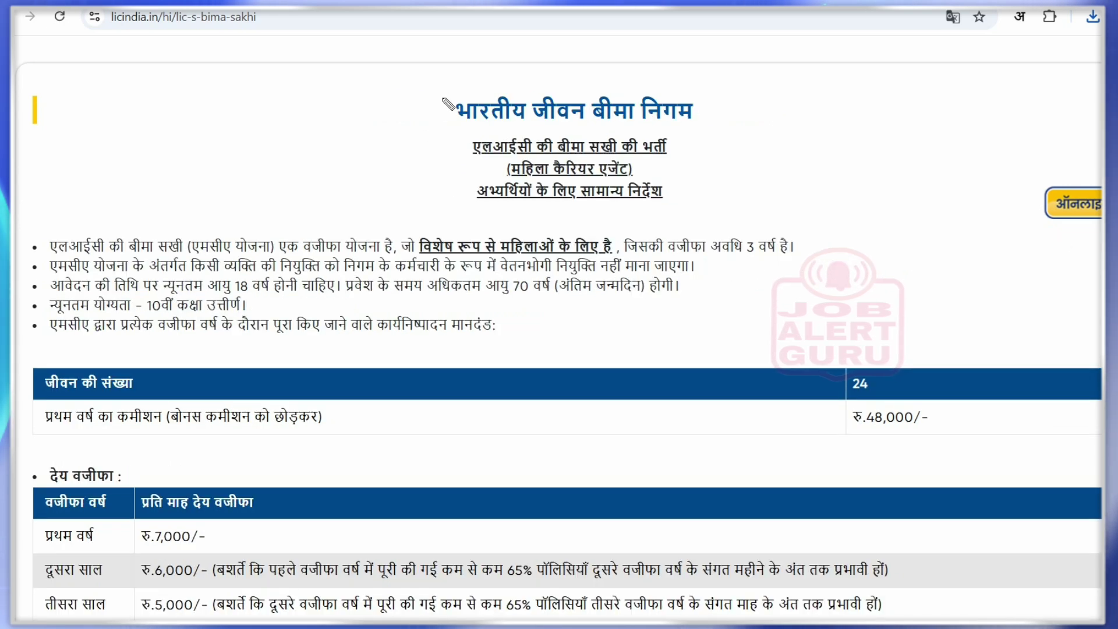
drag(438, 107, 466, 100)
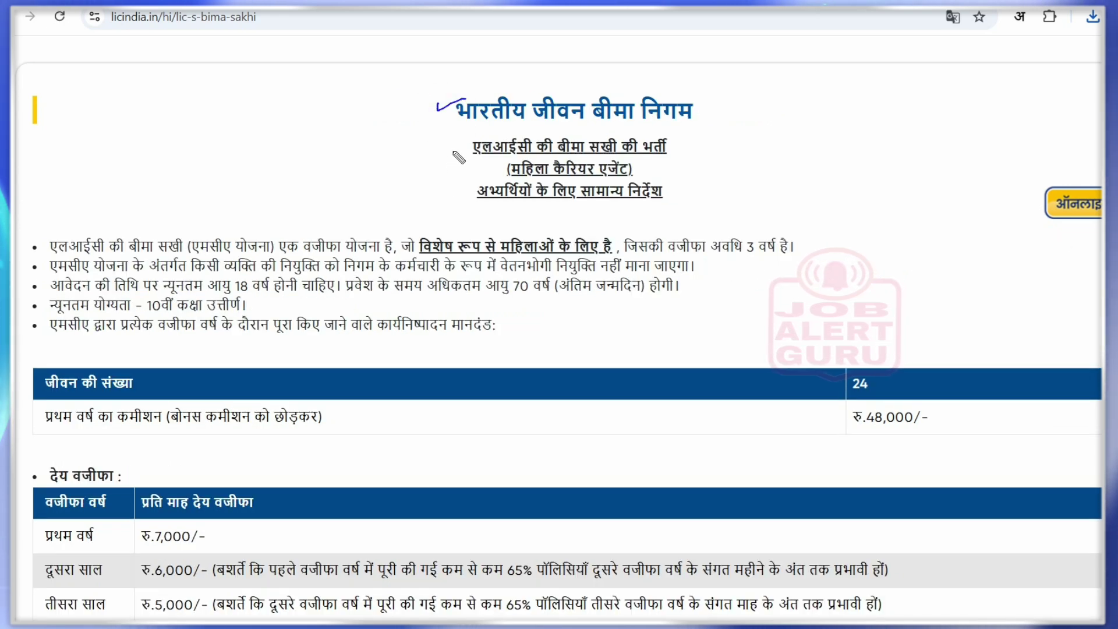
mouse_move(453, 155)
mouse_down()
mouse_move(471, 144)
mouse_move(475, 175)
mouse_move(491, 169)
mouse_move(474, 196)
mouse_up()
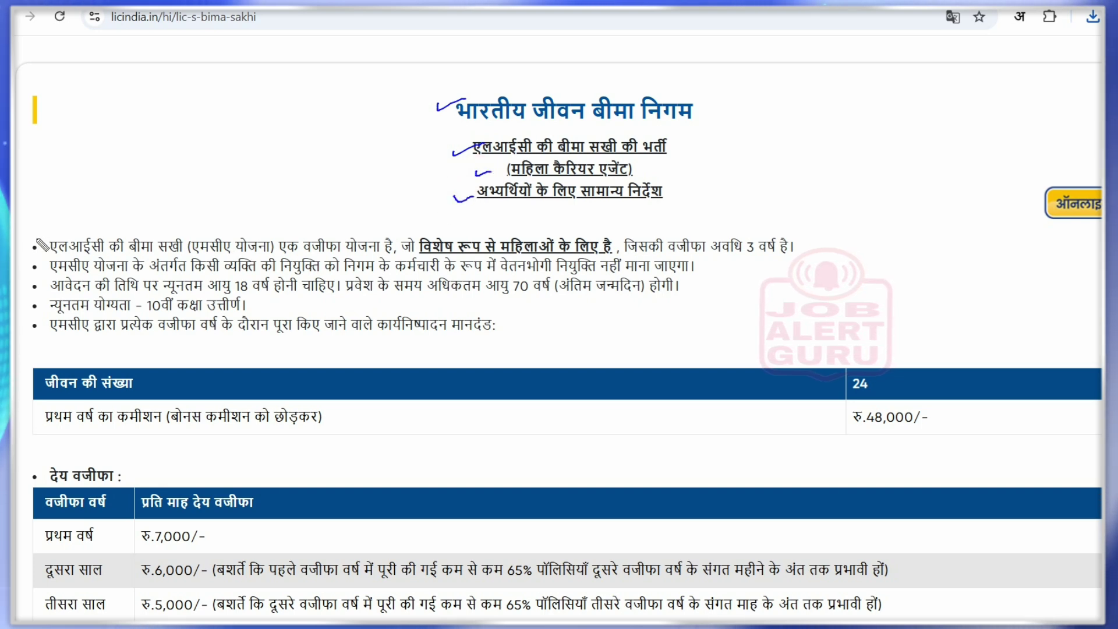
drag(31, 239, 58, 233)
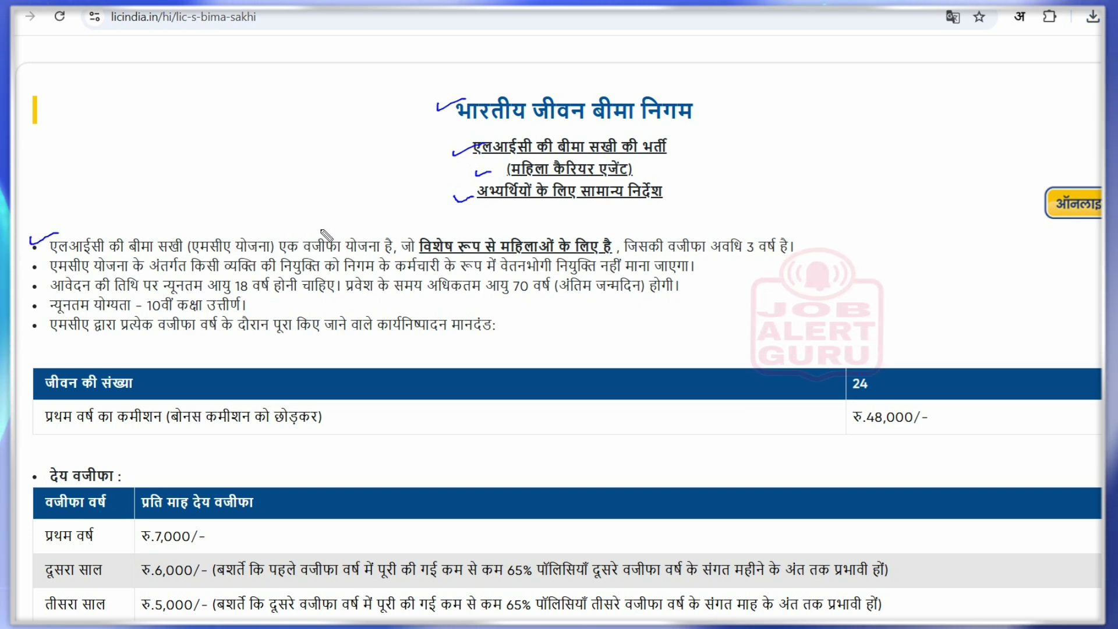
drag(325, 229, 331, 236)
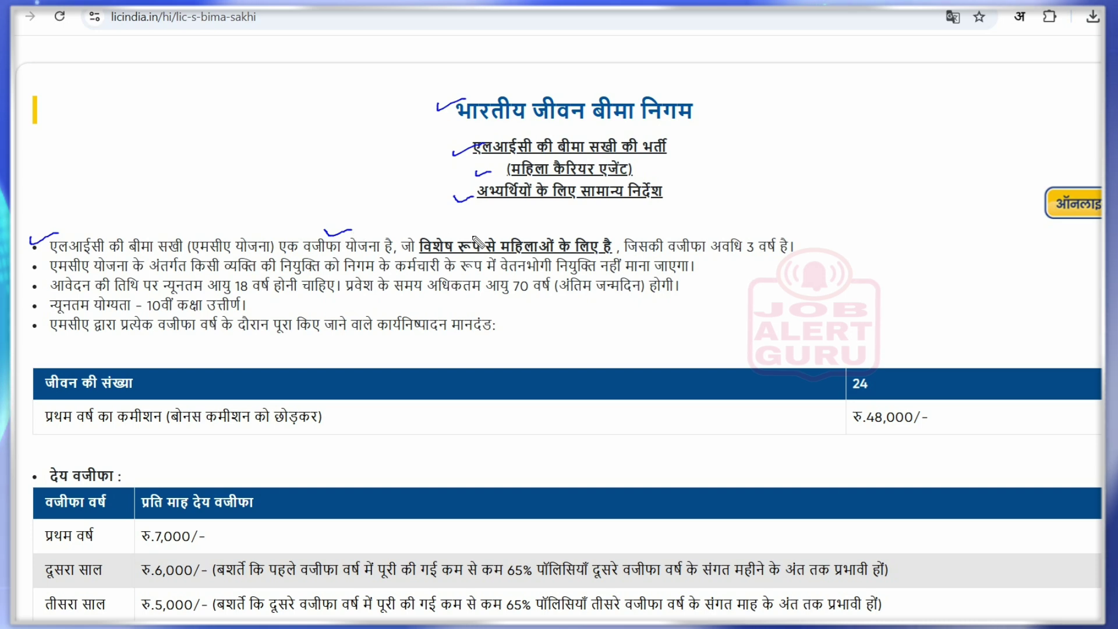
drag(494, 235, 537, 227)
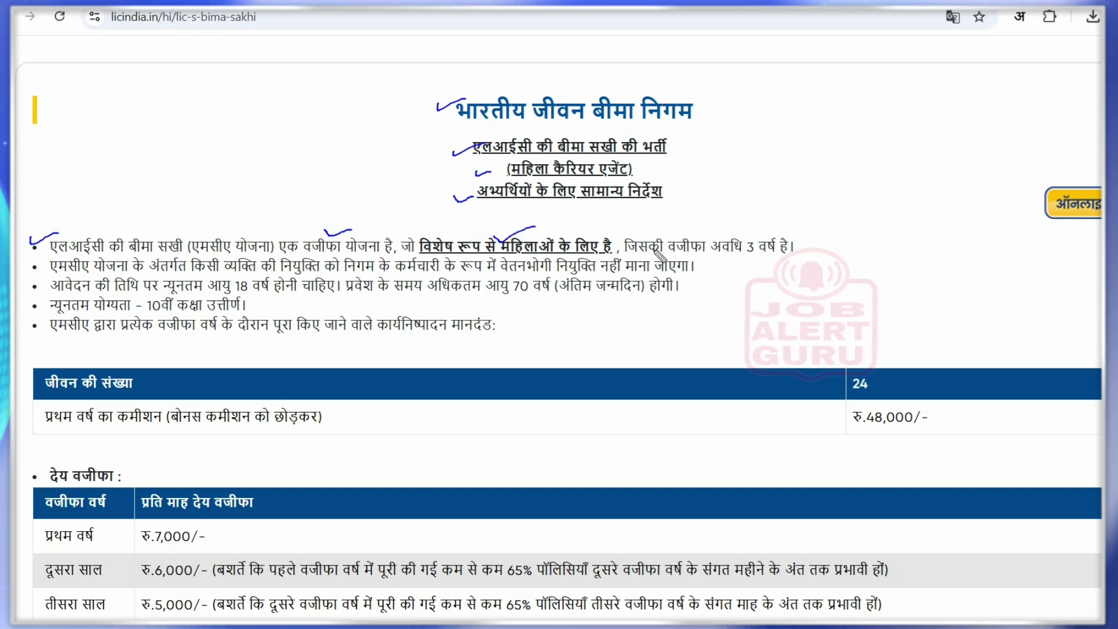
drag(735, 235, 769, 223)
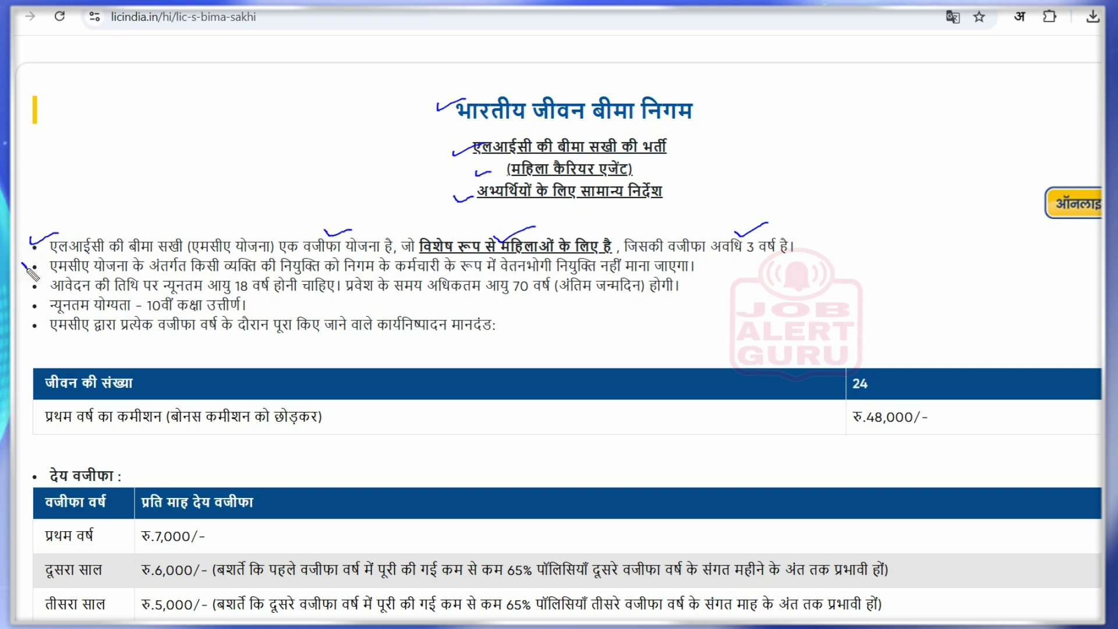
drag(32, 273, 57, 268)
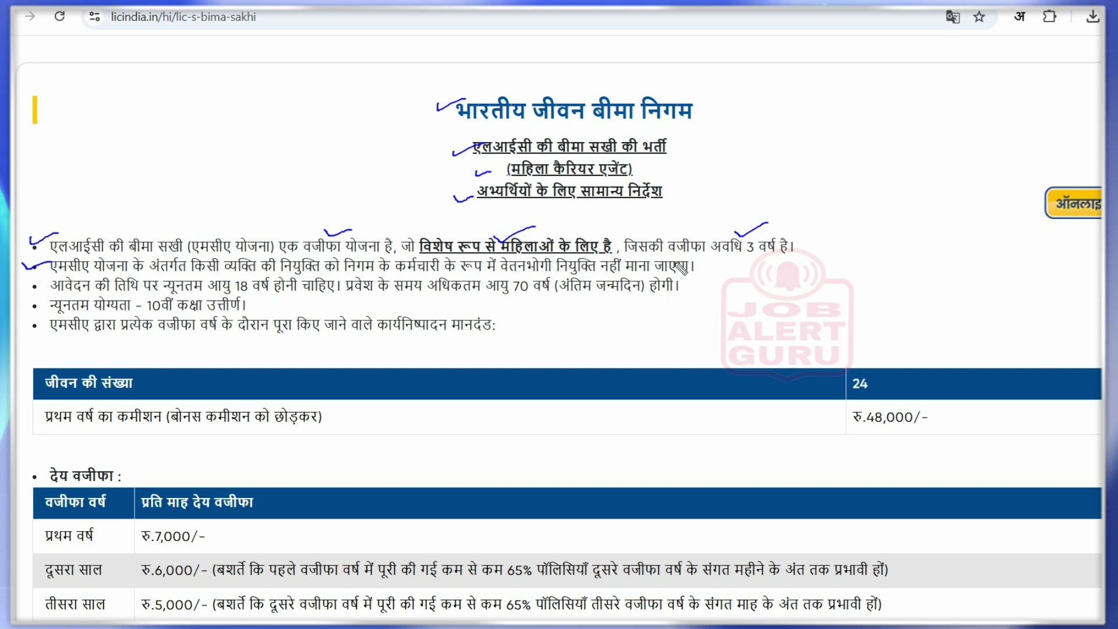
drag(696, 265, 719, 263)
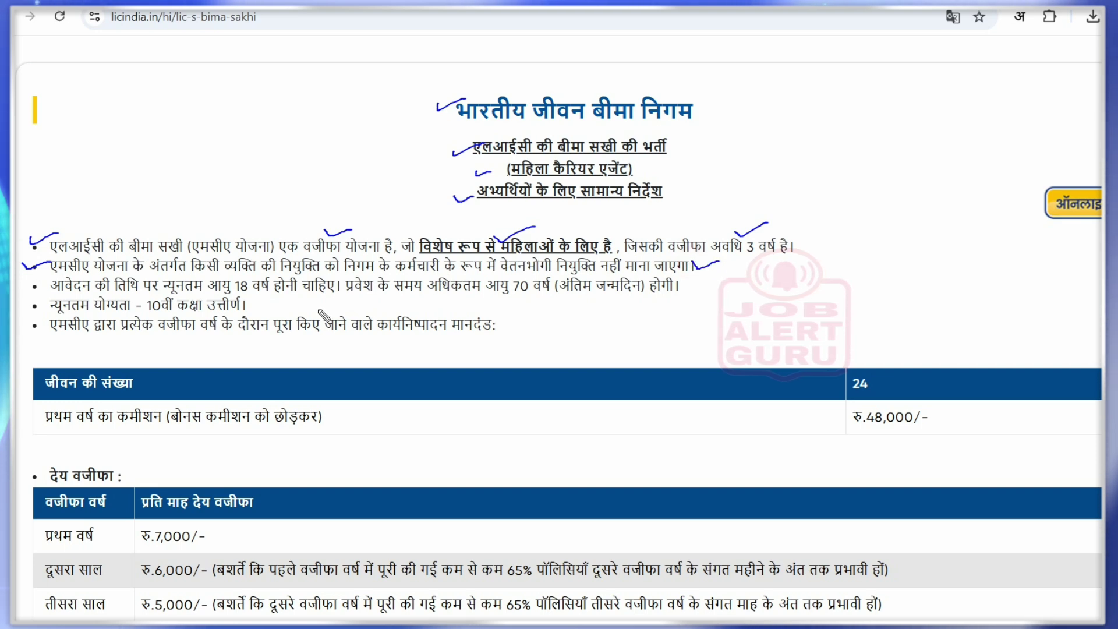
Underline the 18-year and maximum entry ages, tick the remaining bullets, and arrow 24 lives and रु.48,000/-
mouse_move(24, 286)
mouse_down()
mouse_move(30, 296)
mouse_move(47, 288)
mouse_up()
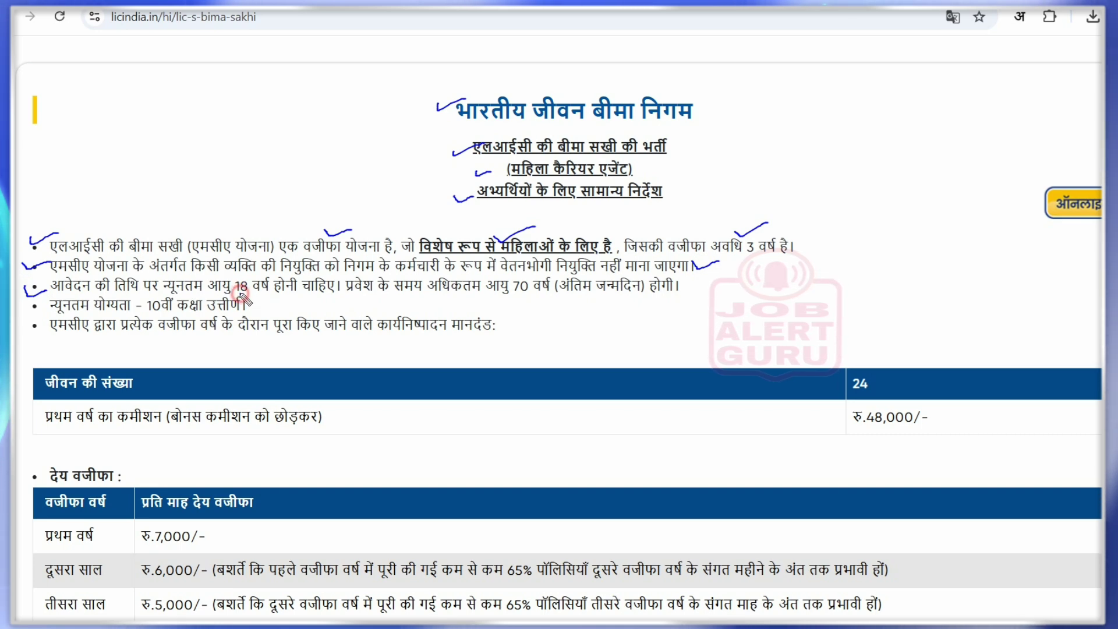
drag(239, 294, 257, 297)
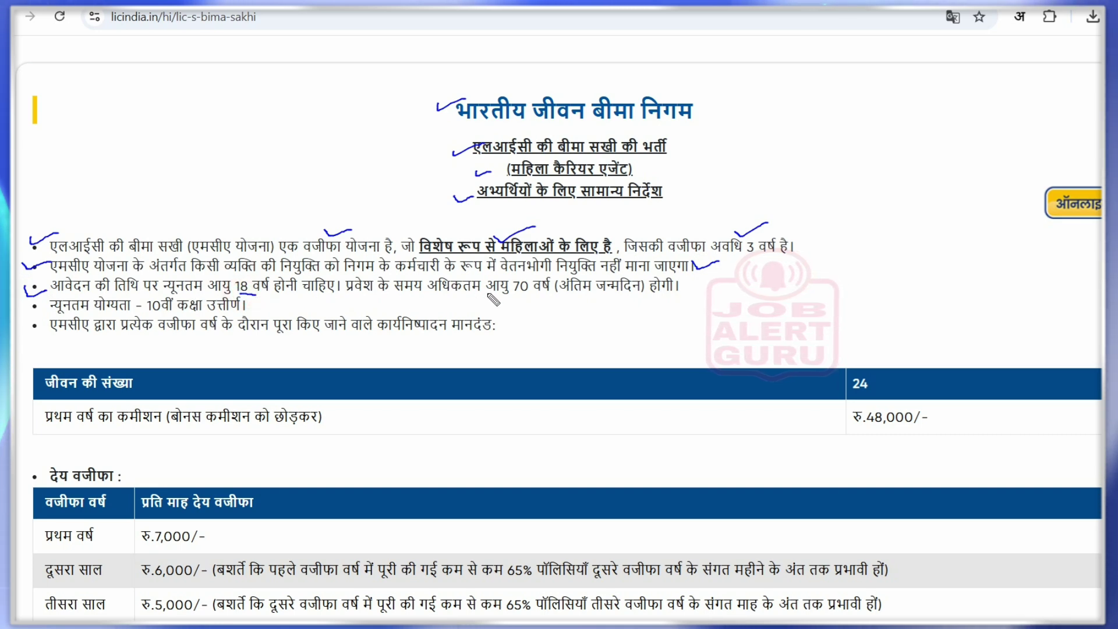
drag(487, 294, 531, 294)
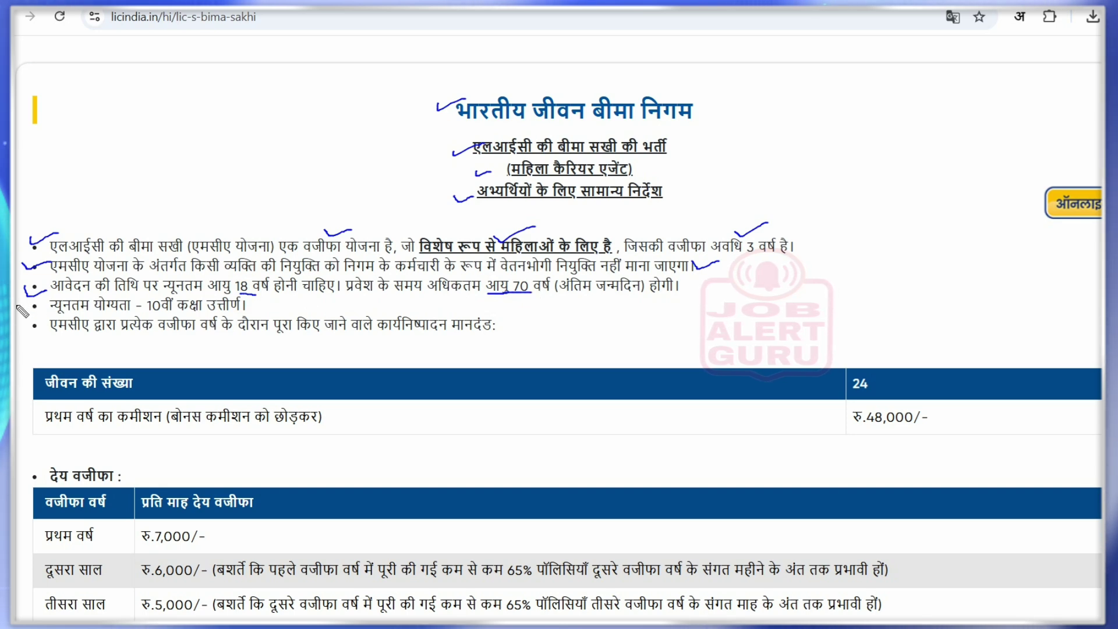
drag(17, 307, 47, 303)
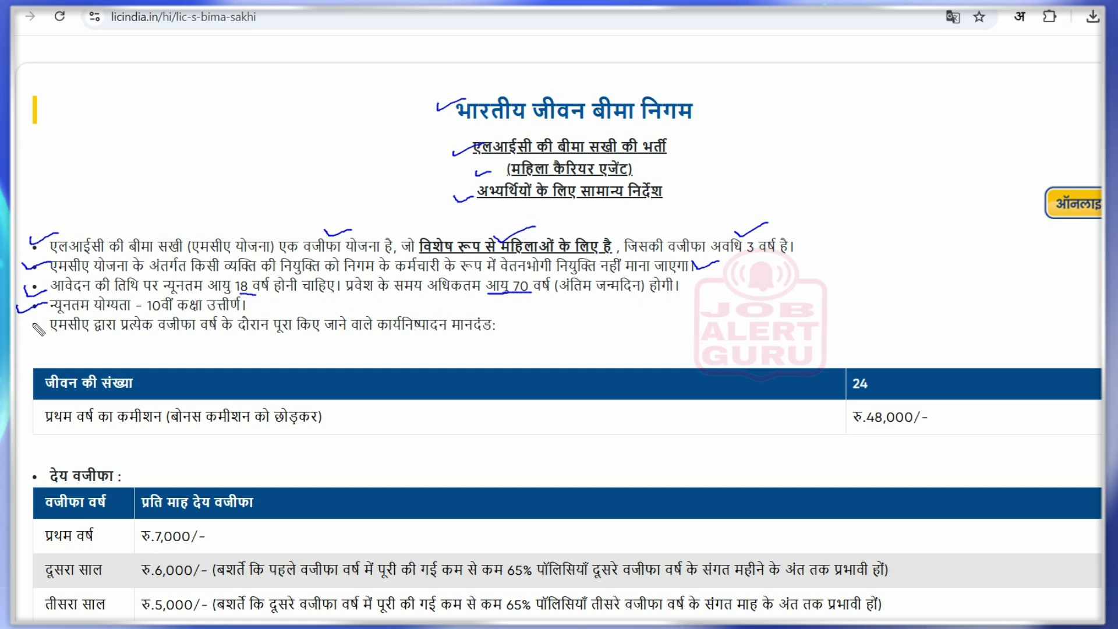
drag(33, 326, 51, 322)
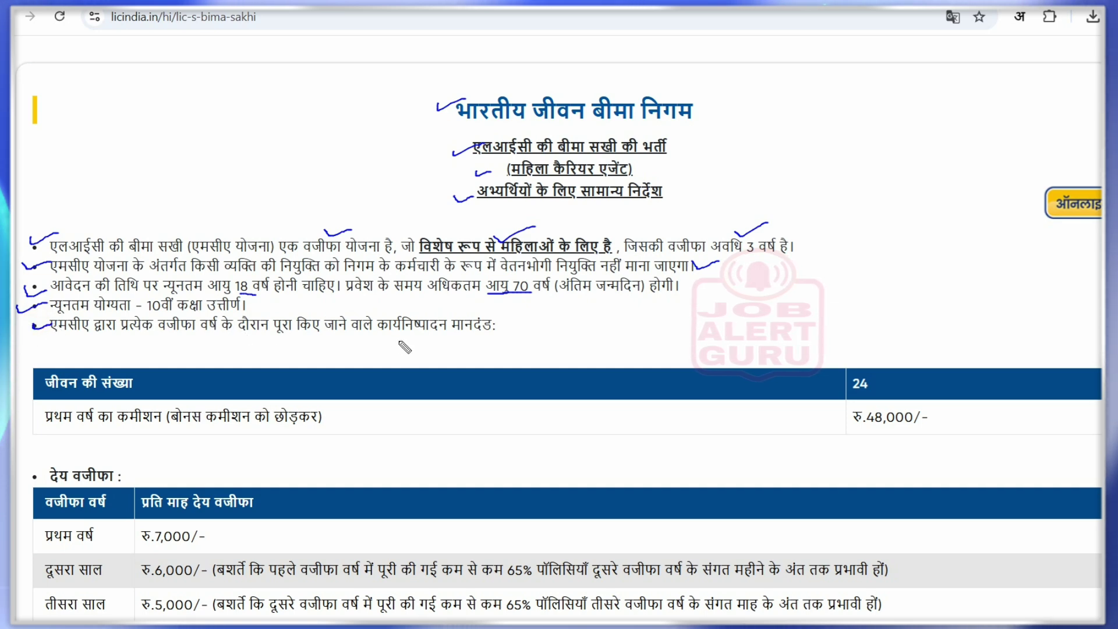
drag(393, 335, 472, 336)
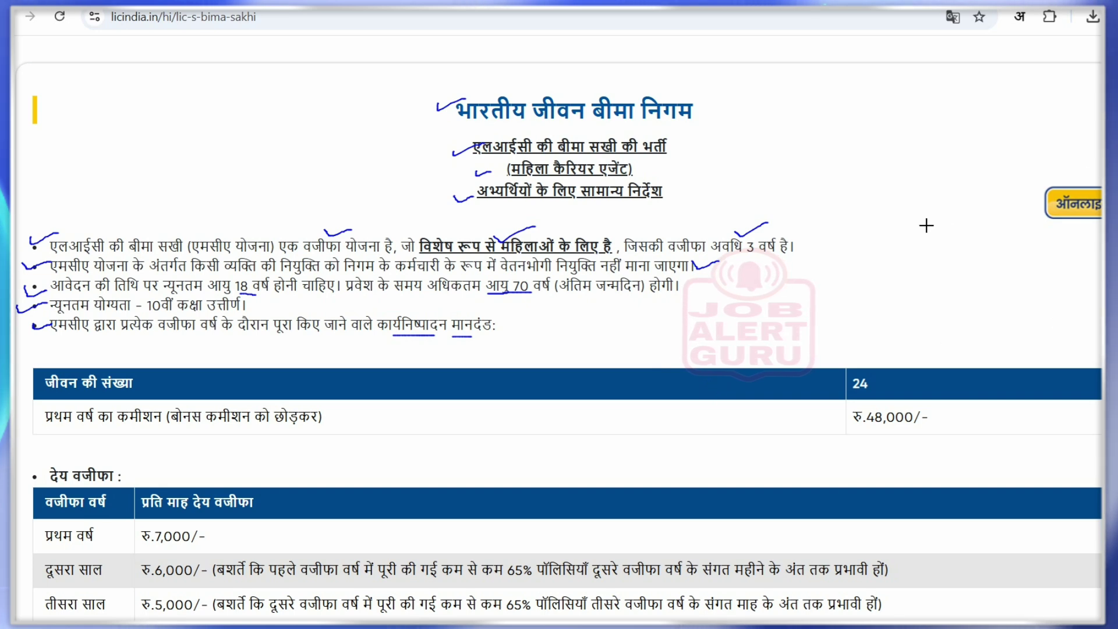
drag(820, 343, 847, 370)
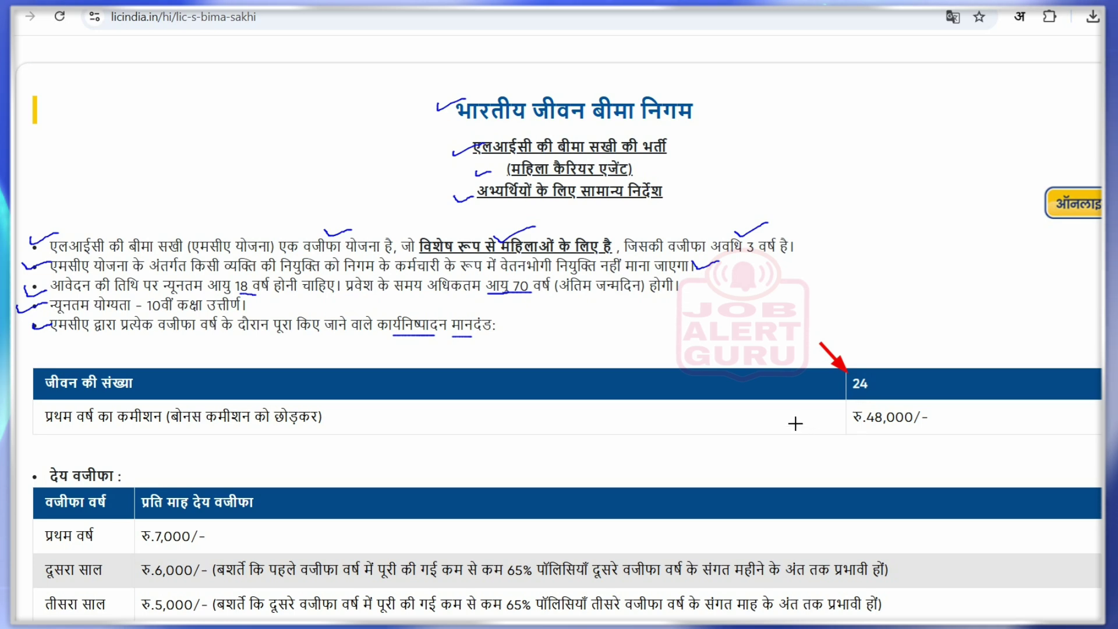
drag(786, 422, 849, 423)
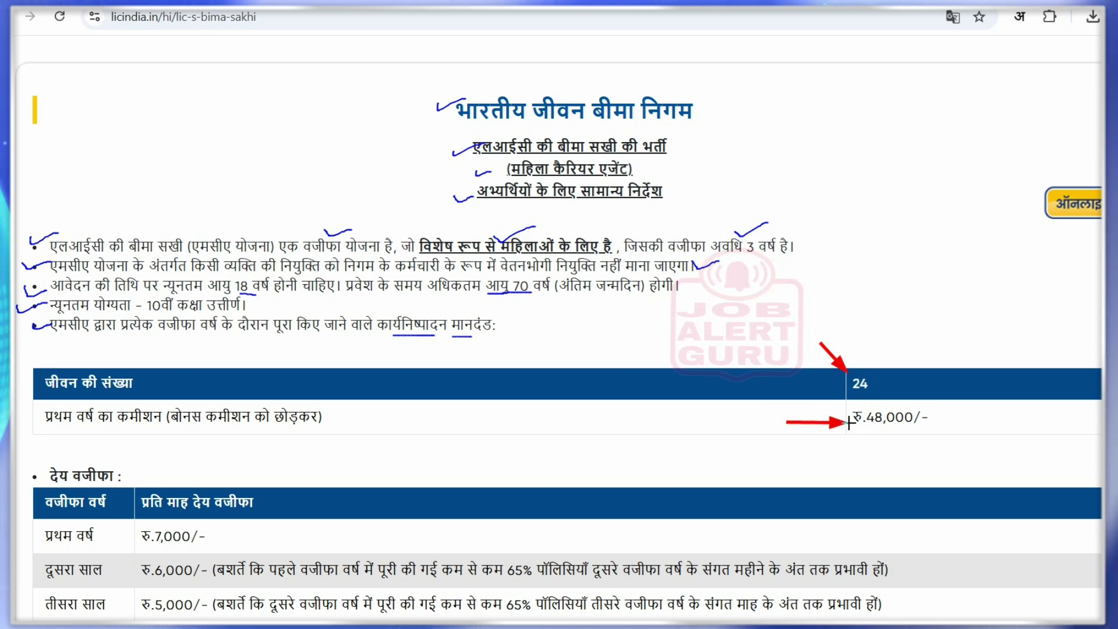
Erase earlier ink, then tick the stipend heading, first-year row and रु.7,000/- stipend
key(ctrl+z)
key(ctrl+z)
key(ctrl+z)
key(ctrl+z)
key(ctrl+z)
key(ctrl+z)
key(ctrl+z)
key(ctrl+z)
key(ctrl+z)
key(ctrl+z)
key(ctrl+z)
key(ctrl+z)
key(ctrl+z)
key(ctrl+z)
key(ctrl+z)
key(ctrl+z)
key(ctrl+z)
key(ctrl+z)
key(ctrl+z)
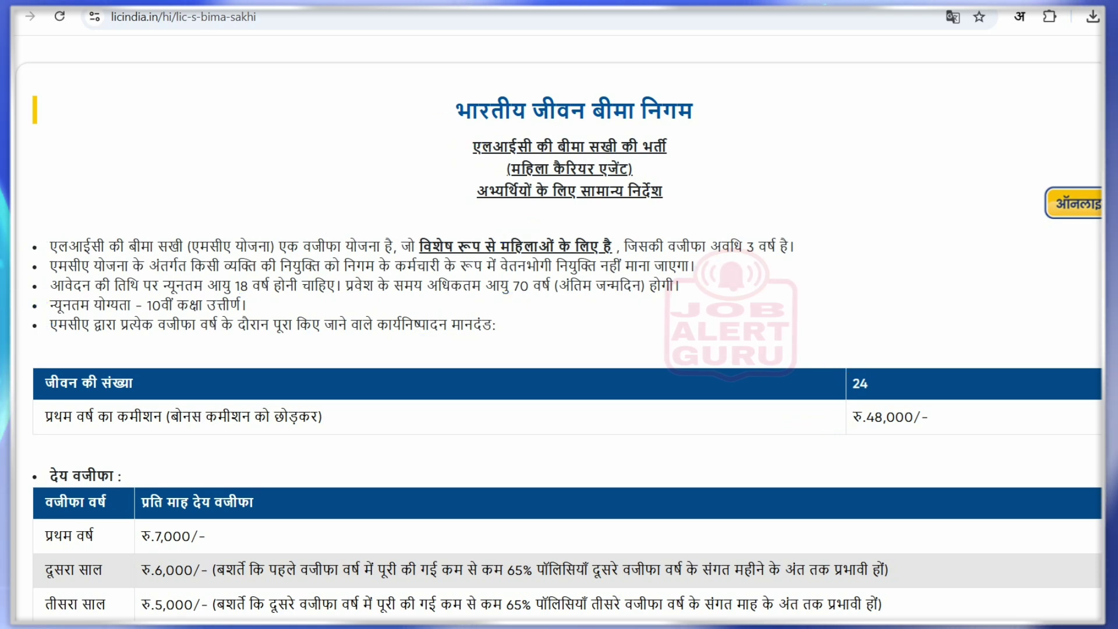
scroll(559, 326, down, 5)
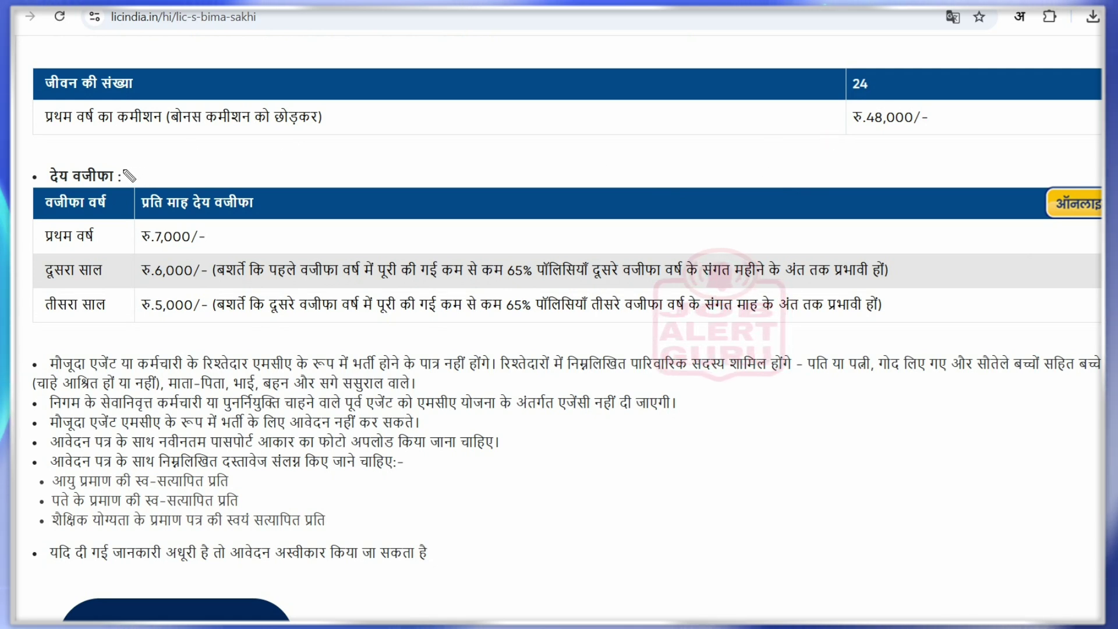
drag(123, 170, 165, 157)
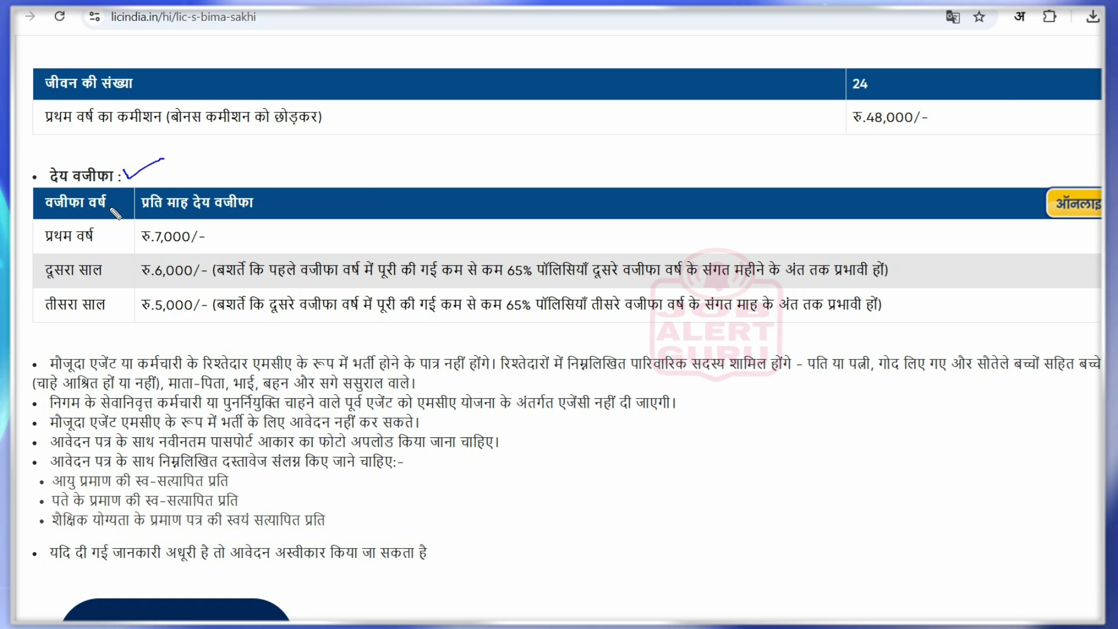
drag(101, 236, 133, 228)
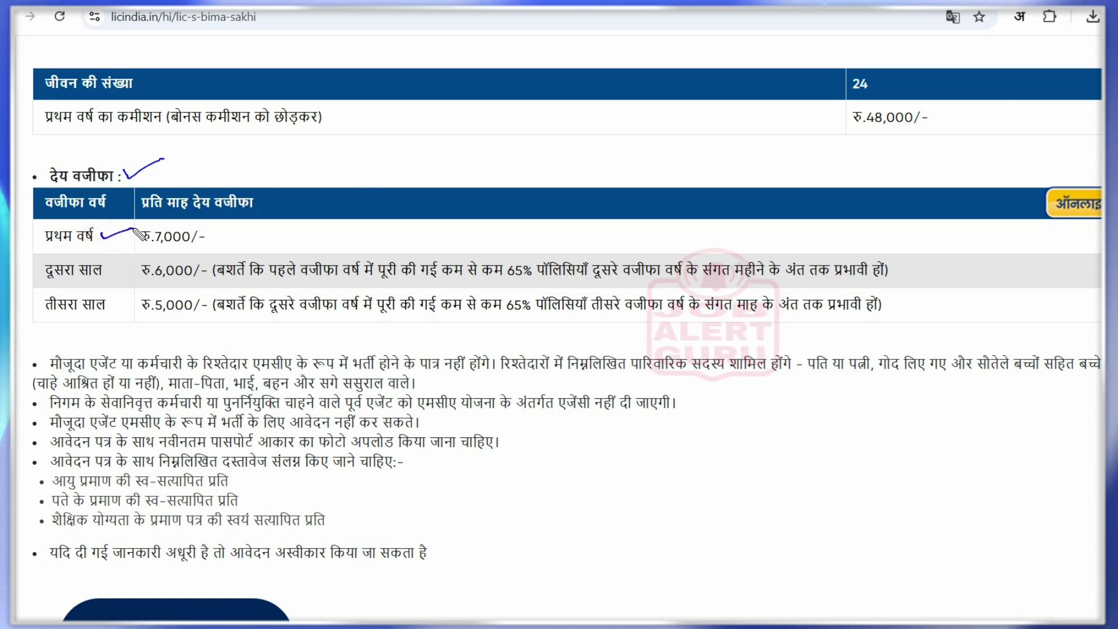
drag(211, 234, 252, 227)
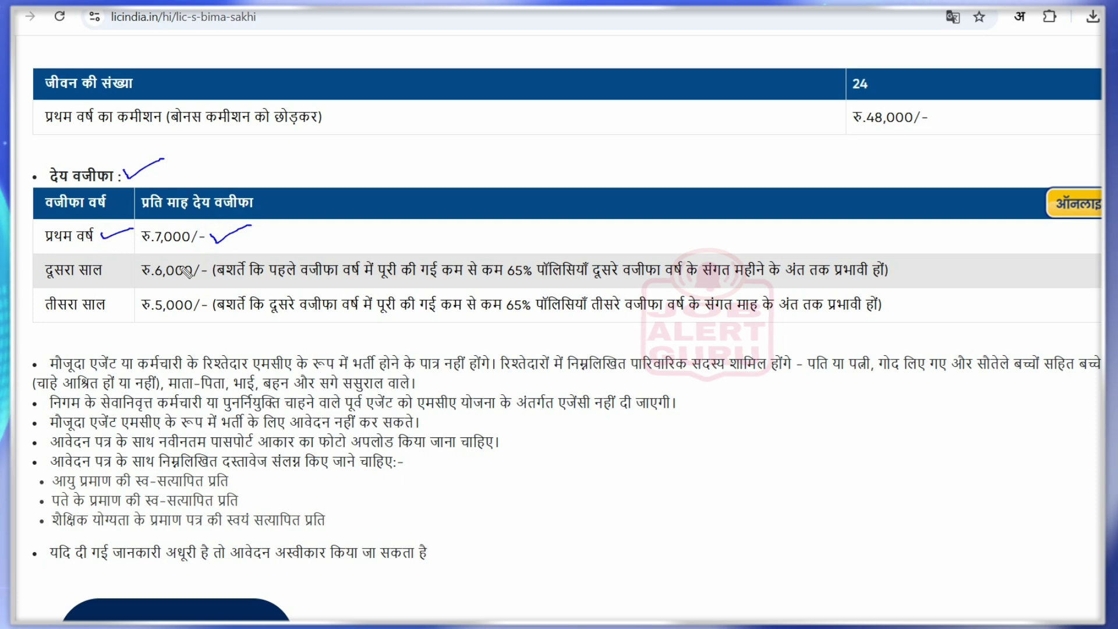
Tick the second- and third-year rows, underlining रु.6,000/- and the second-year condition wording
drag(113, 271, 135, 266)
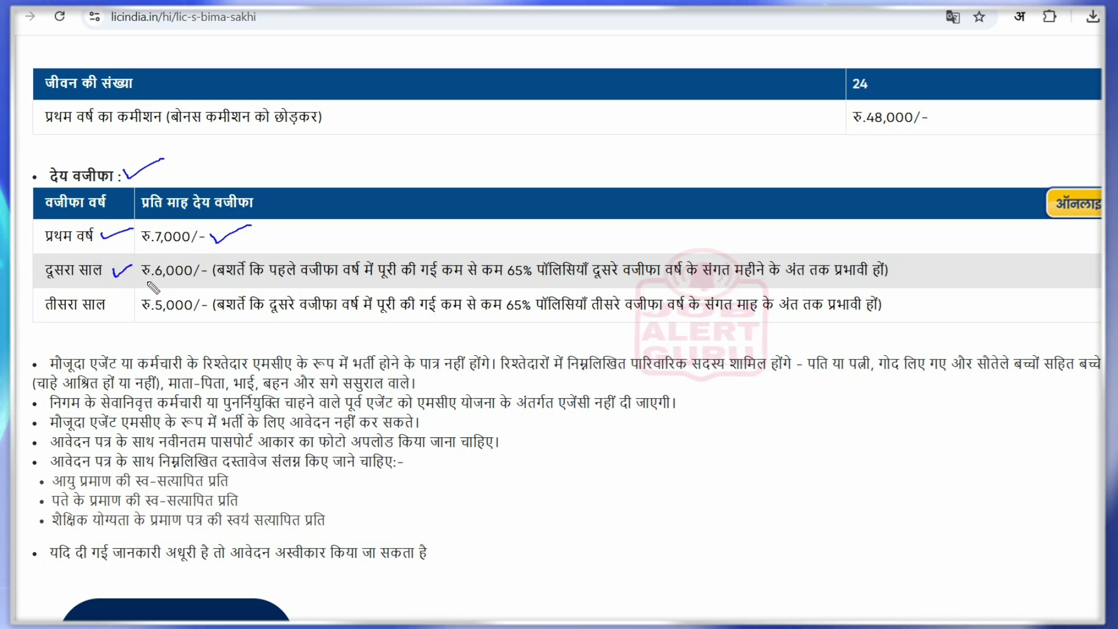
drag(147, 282, 190, 282)
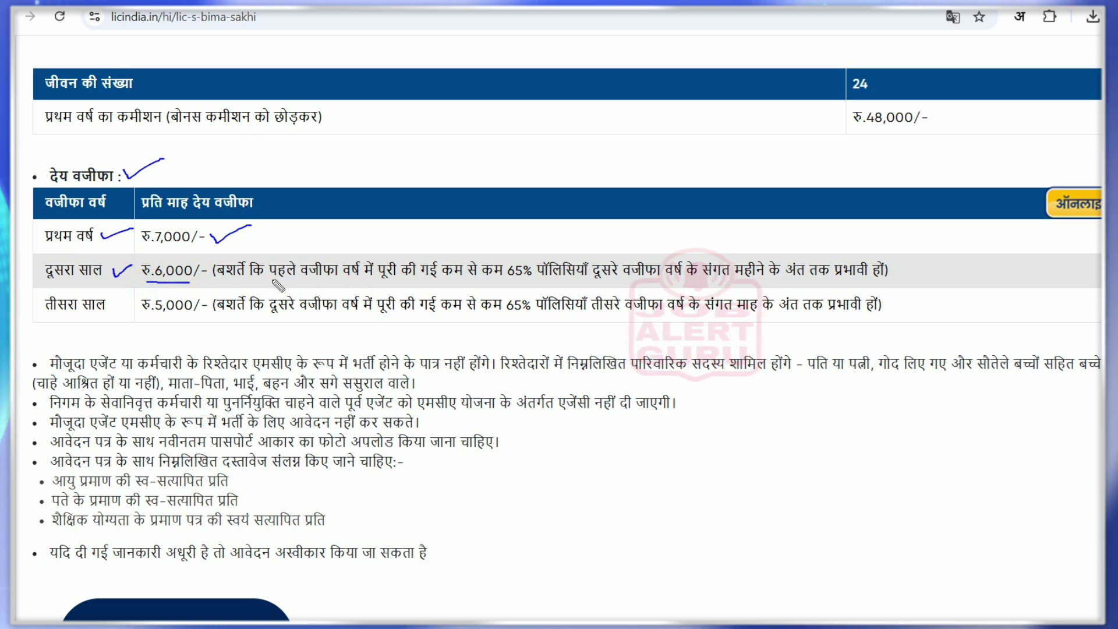
drag(271, 280, 279, 280)
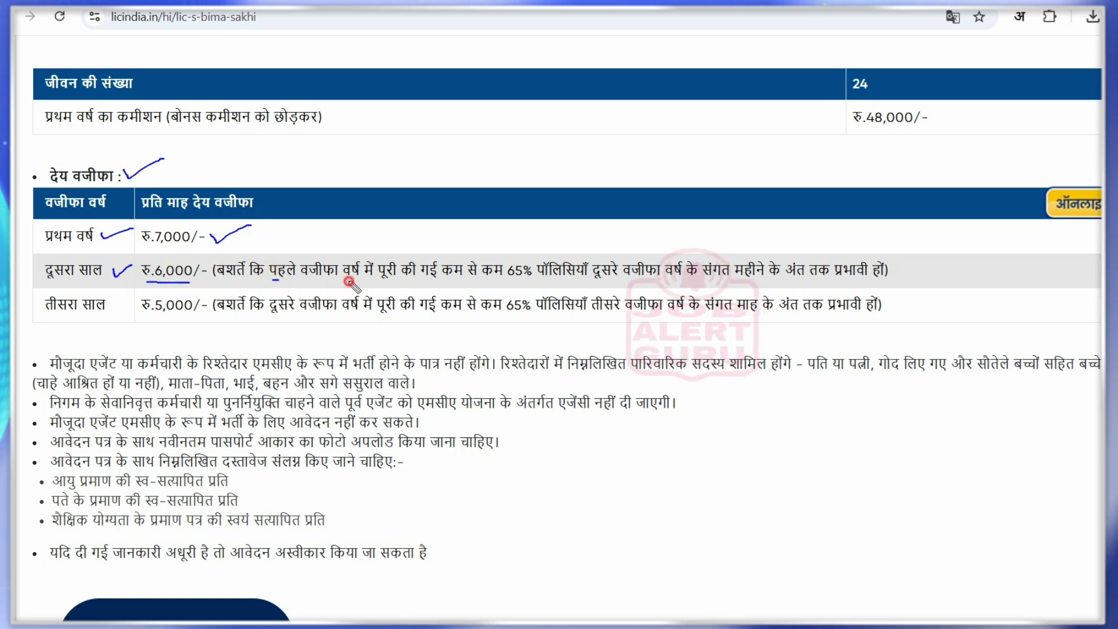
drag(349, 280, 532, 278)
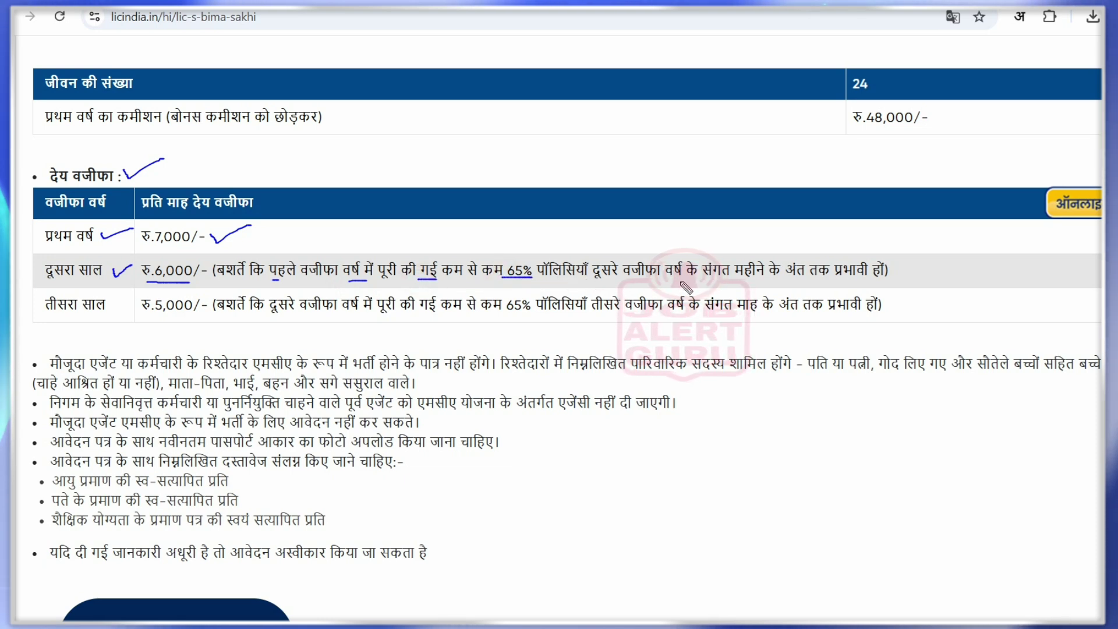
drag(762, 279, 826, 280)
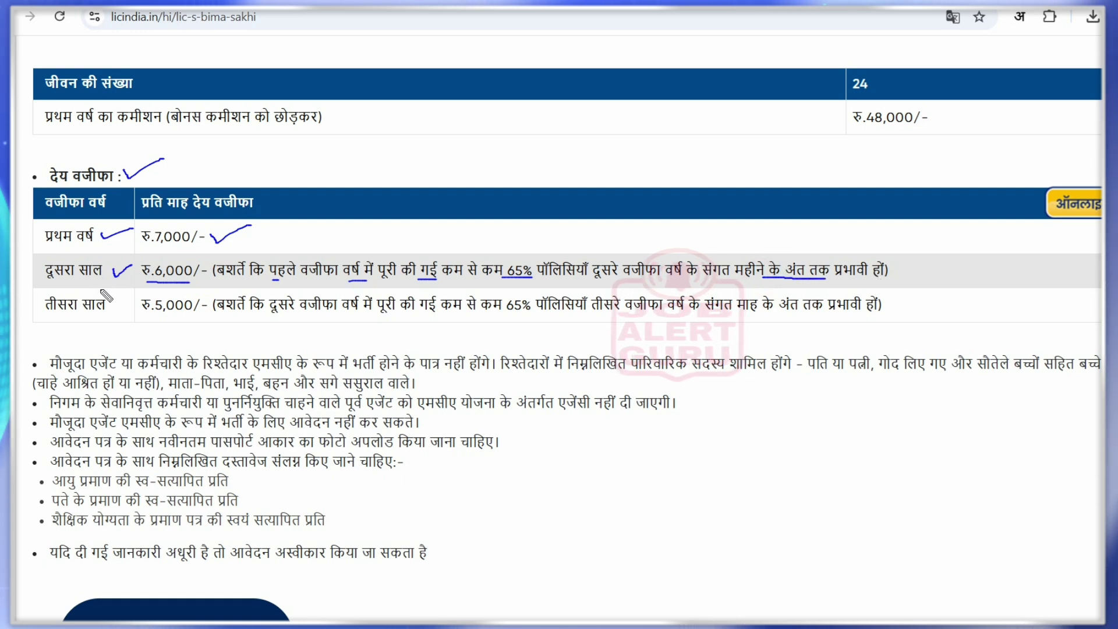
drag(118, 301, 342, 318)
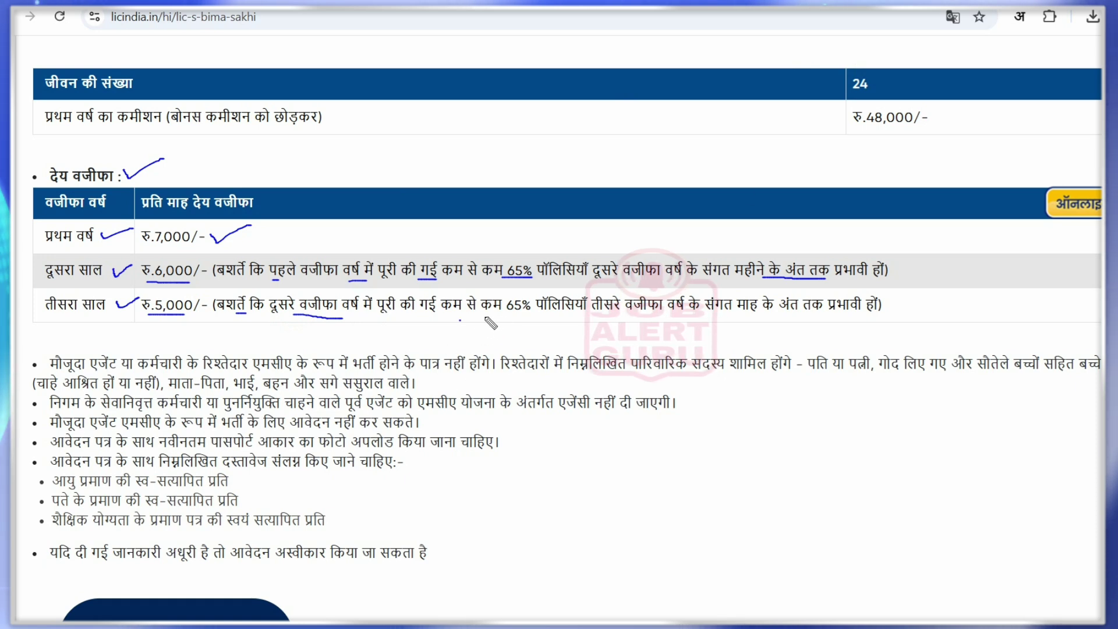
Underline the third-year condition and tick the 65% values in the second- and third-year rows
drag(485, 317, 508, 318)
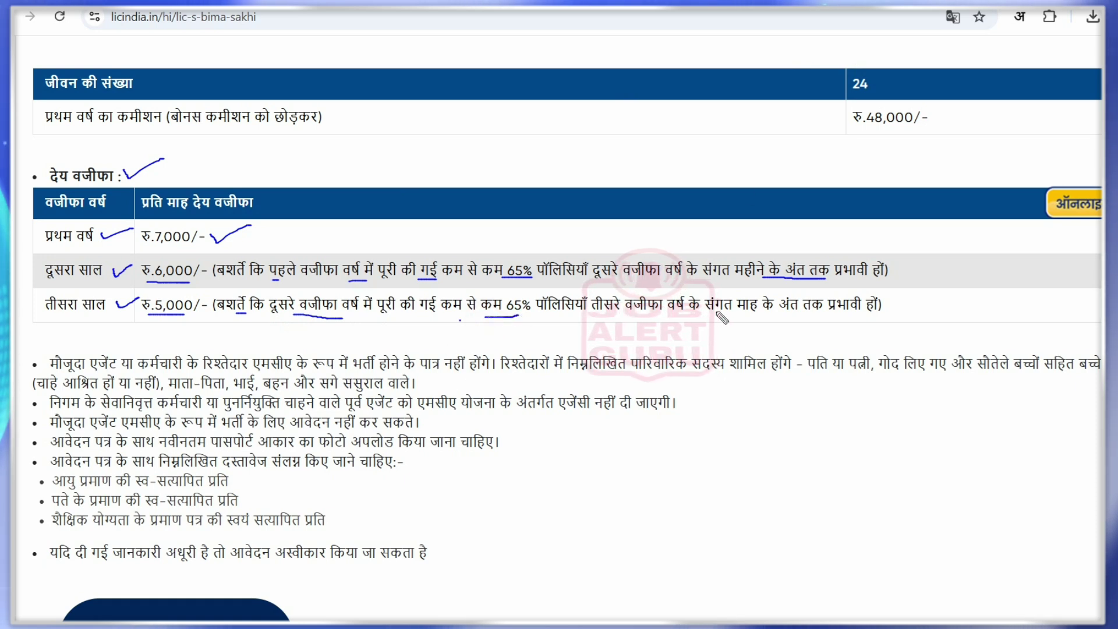
drag(797, 313, 871, 313)
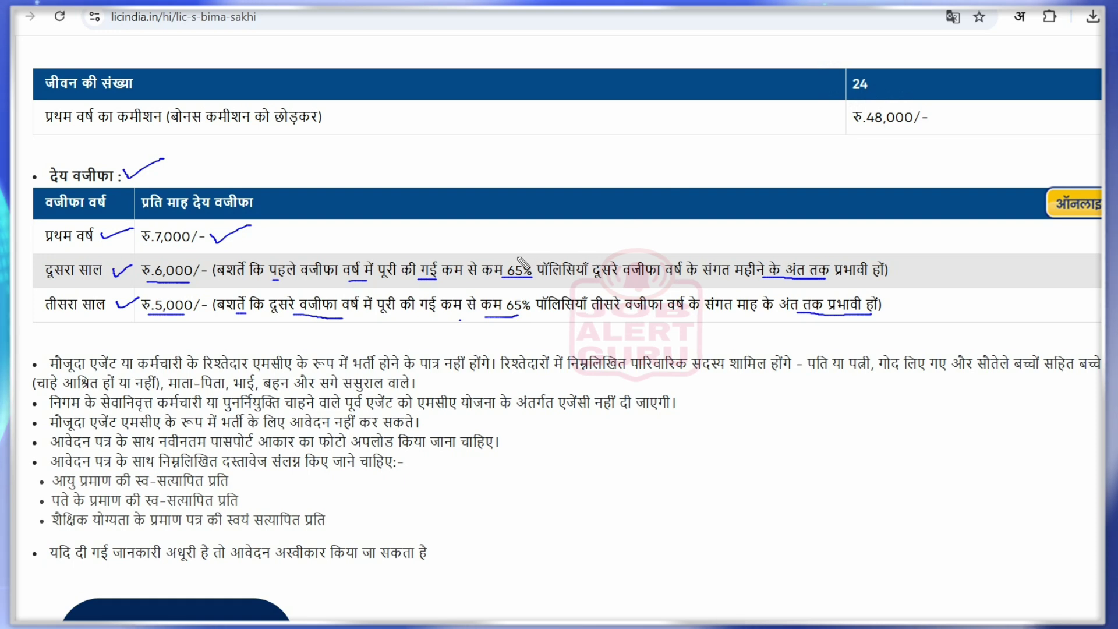
drag(510, 249, 527, 241)
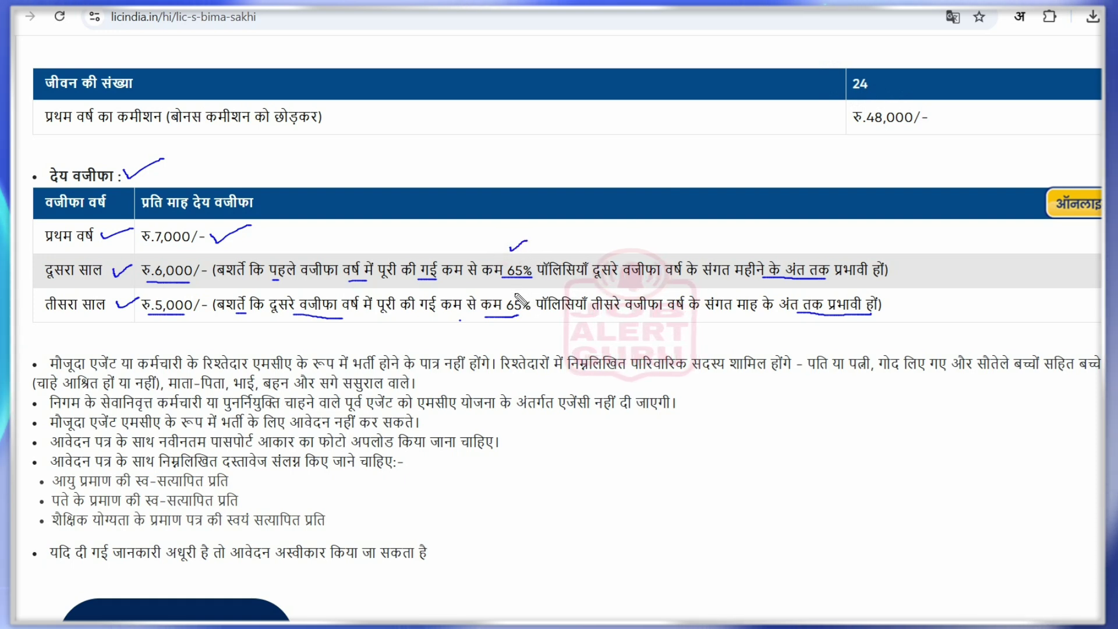
drag(515, 295, 535, 289)
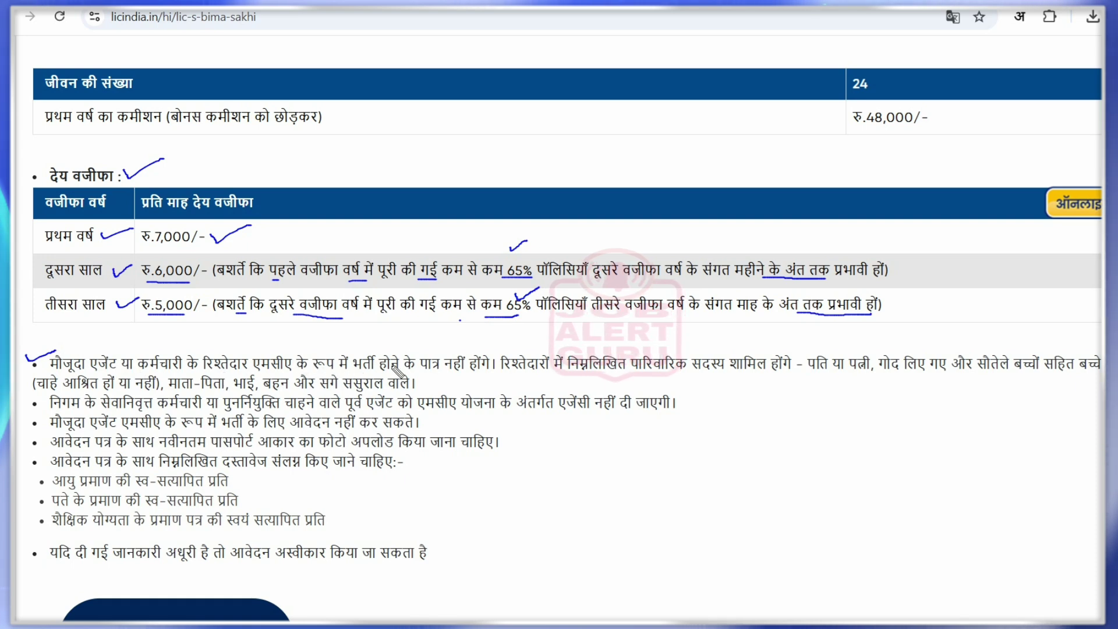
Underline नहीं होंगे and each listed relative, then tick the retired-employee bullet
drag(452, 371, 486, 371)
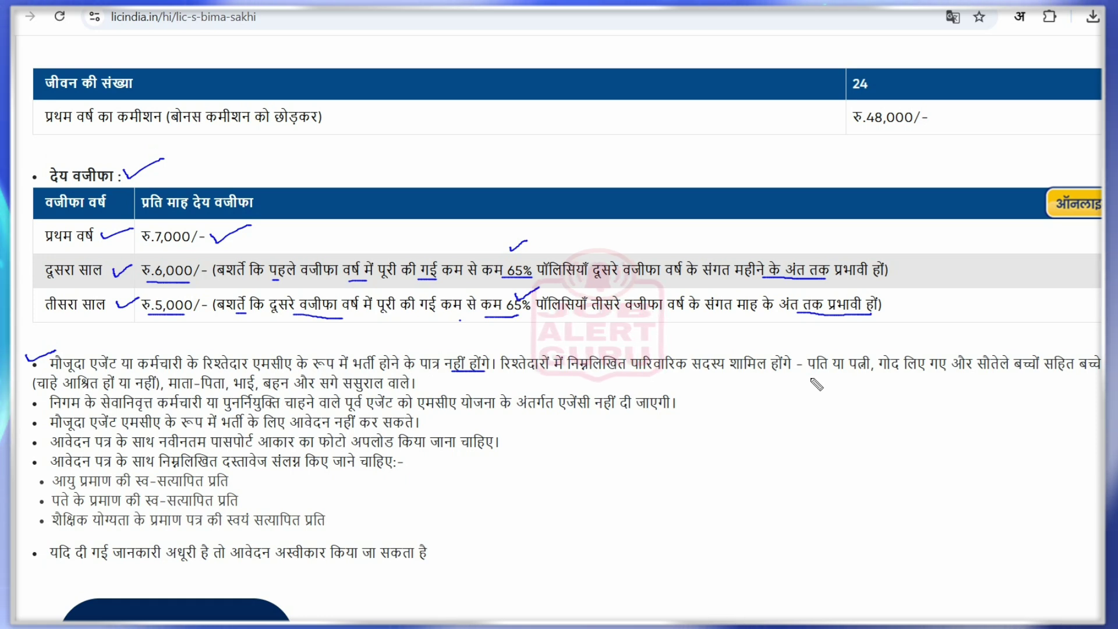
click(815, 376)
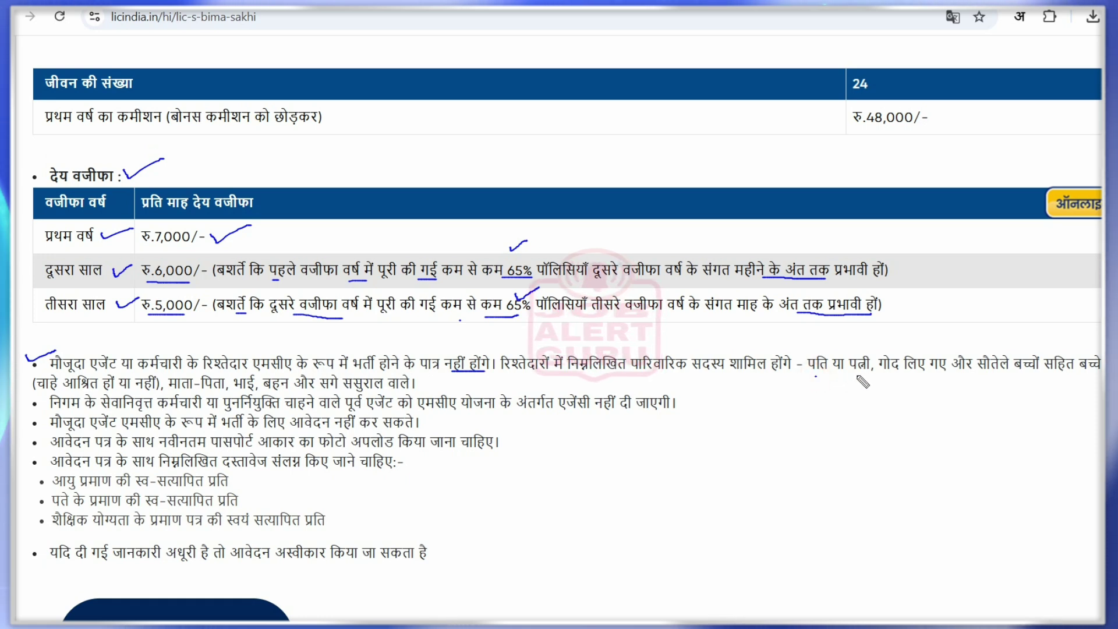
drag(860, 376, 919, 375)
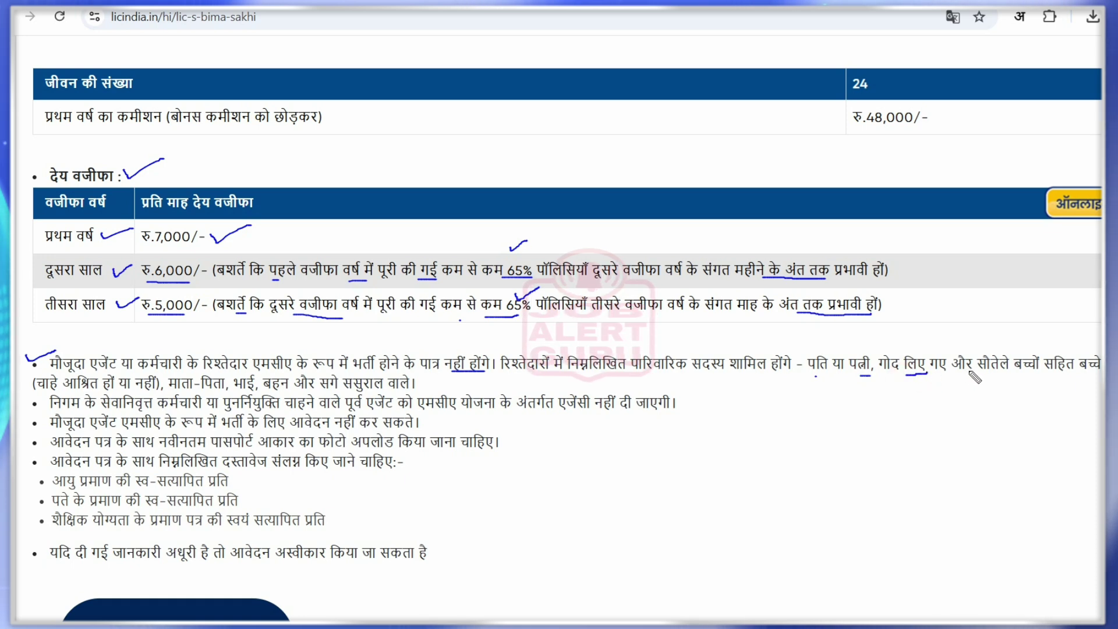
drag(984, 371, 1040, 370)
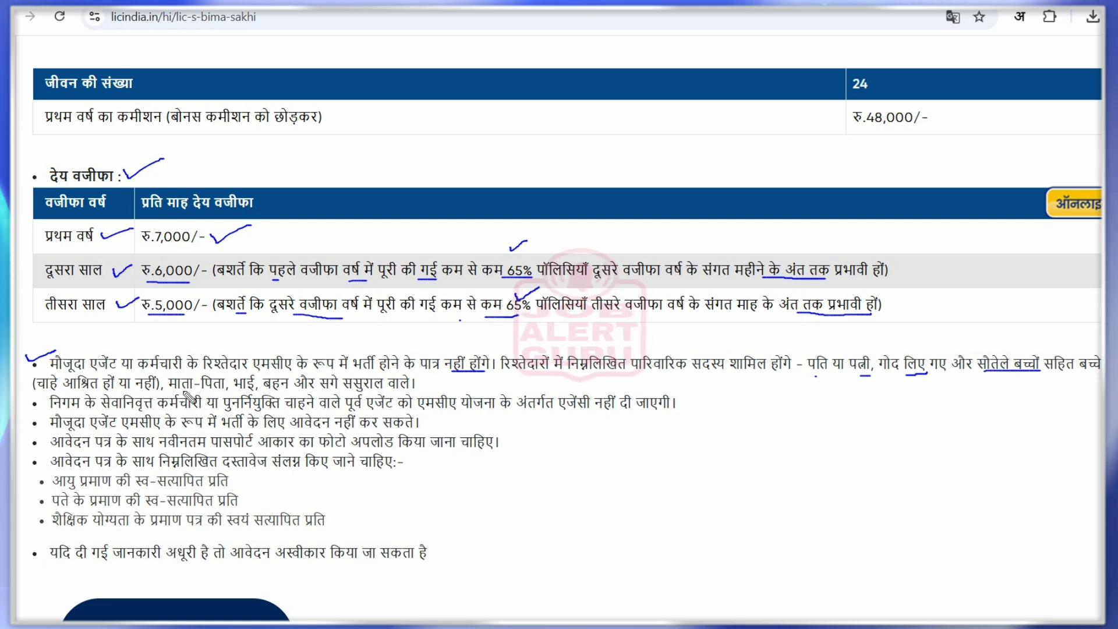
drag(178, 391, 215, 392)
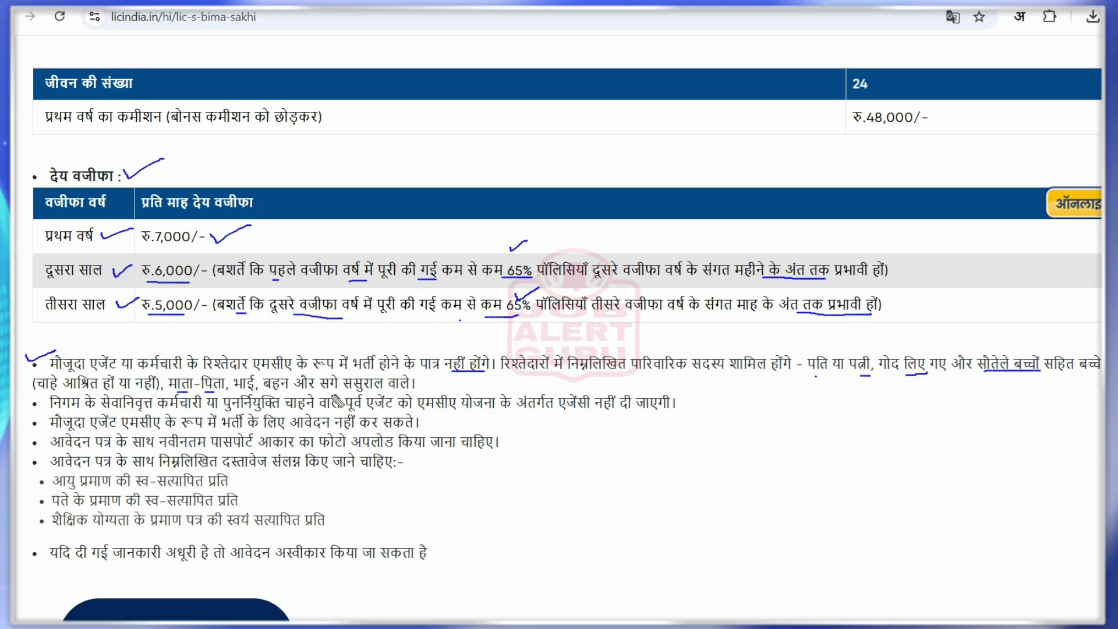
drag(341, 393, 410, 392)
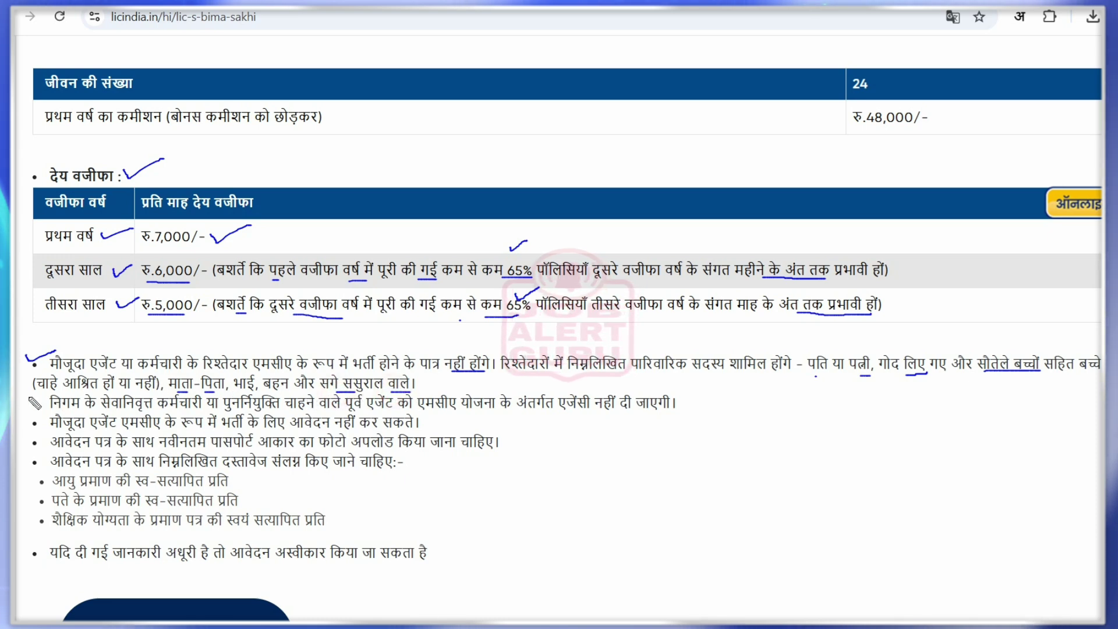
drag(19, 399, 56, 396)
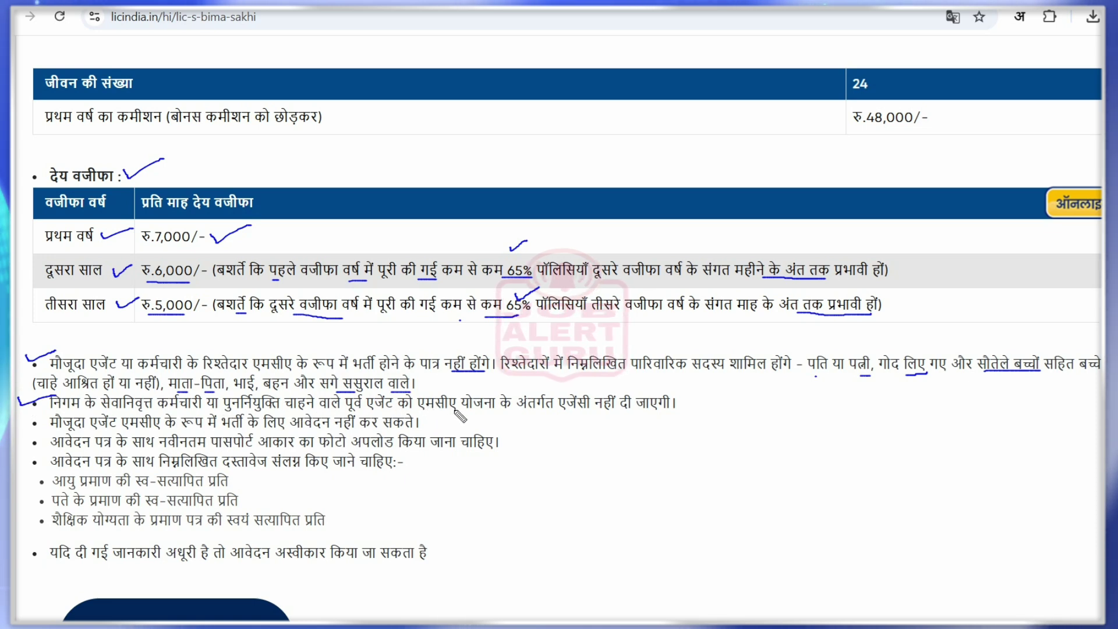
Underline the retired-employee wording, then tick the existing-agent and passport-photo bullets
drag(465, 409, 518, 410)
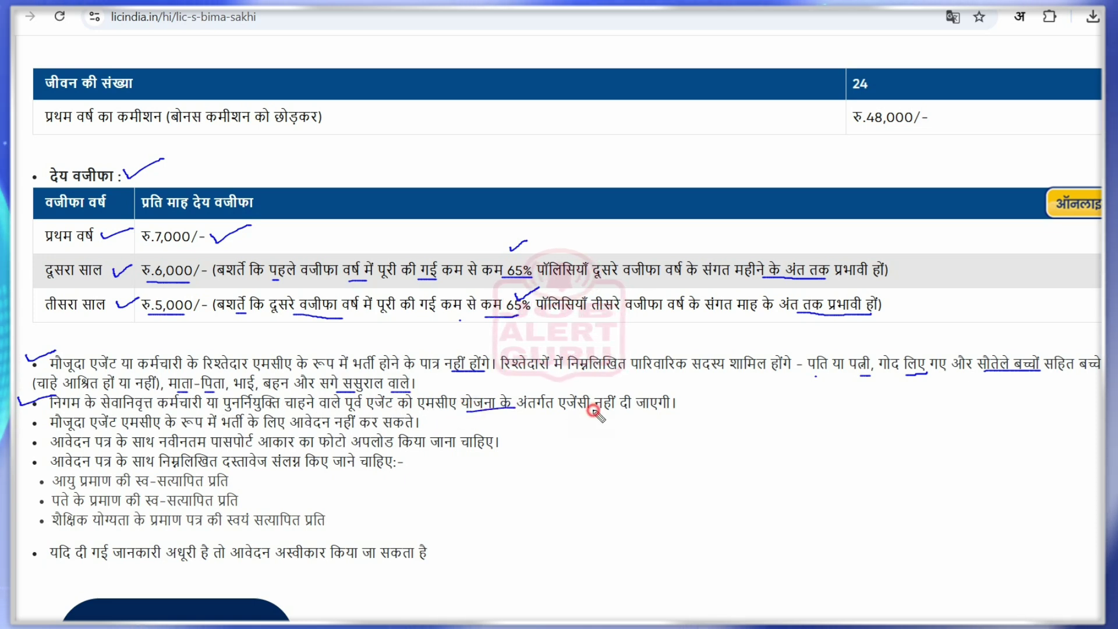
drag(593, 411, 645, 411)
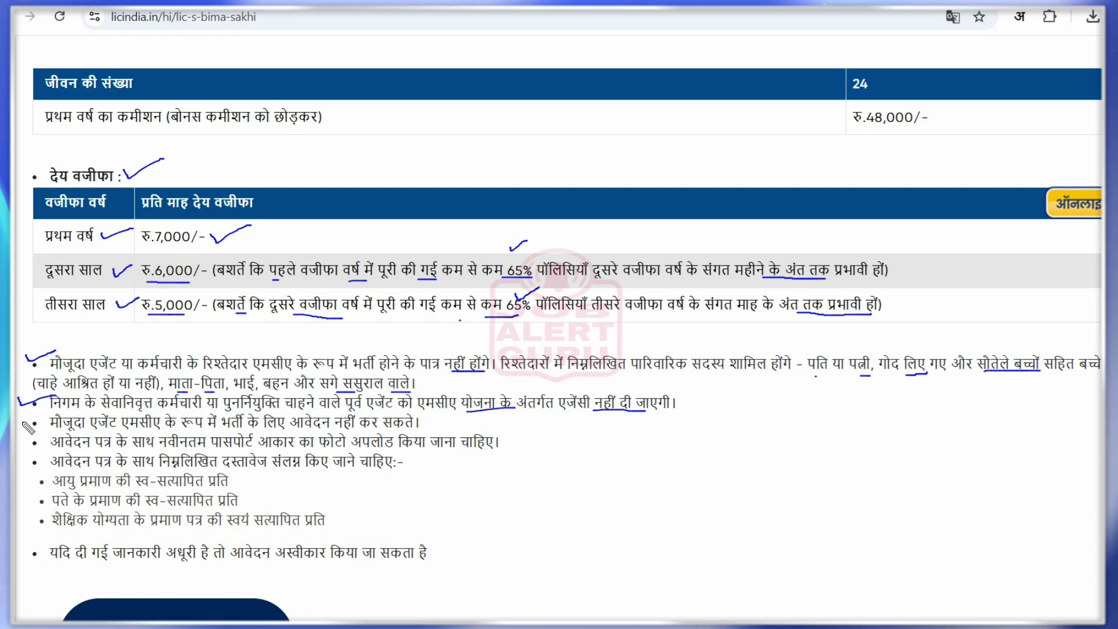
drag(28, 428, 55, 420)
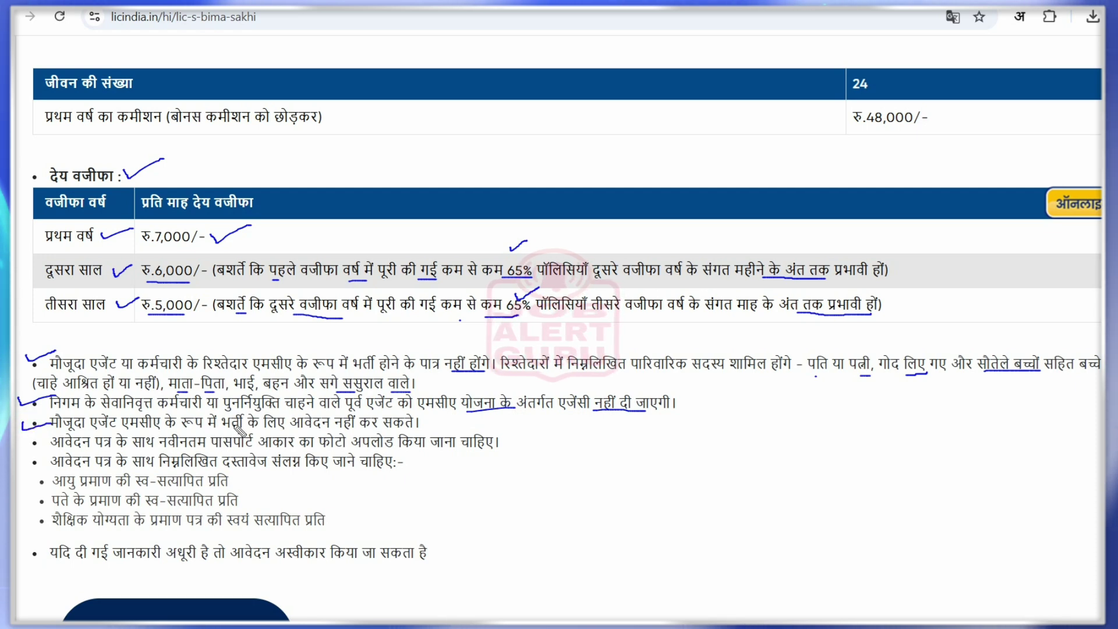
drag(417, 423, 453, 415)
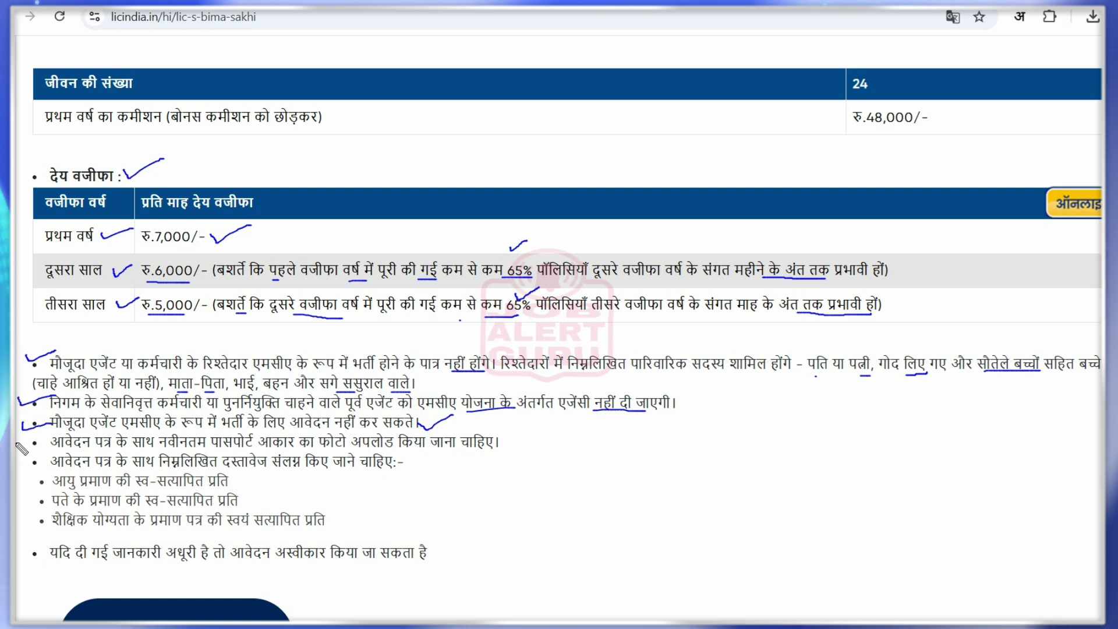
drag(18, 444, 49, 441)
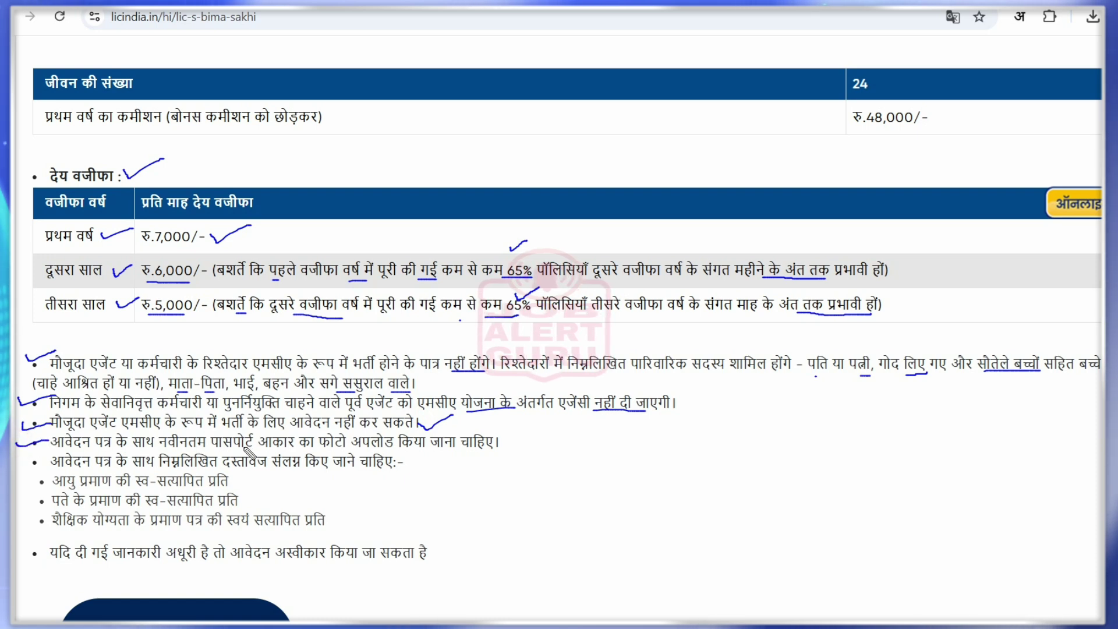
drag(244, 448, 366, 450)
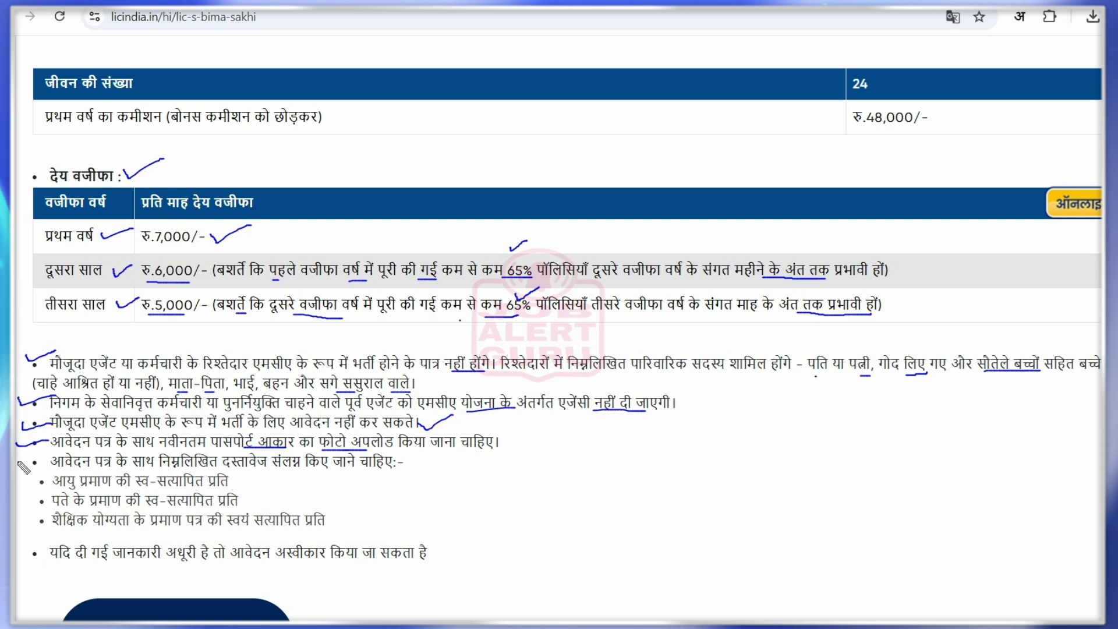
Tick the age-proof, address-proof and qualification documents and the rejection note, then erase all ink
drag(21, 464, 48, 451)
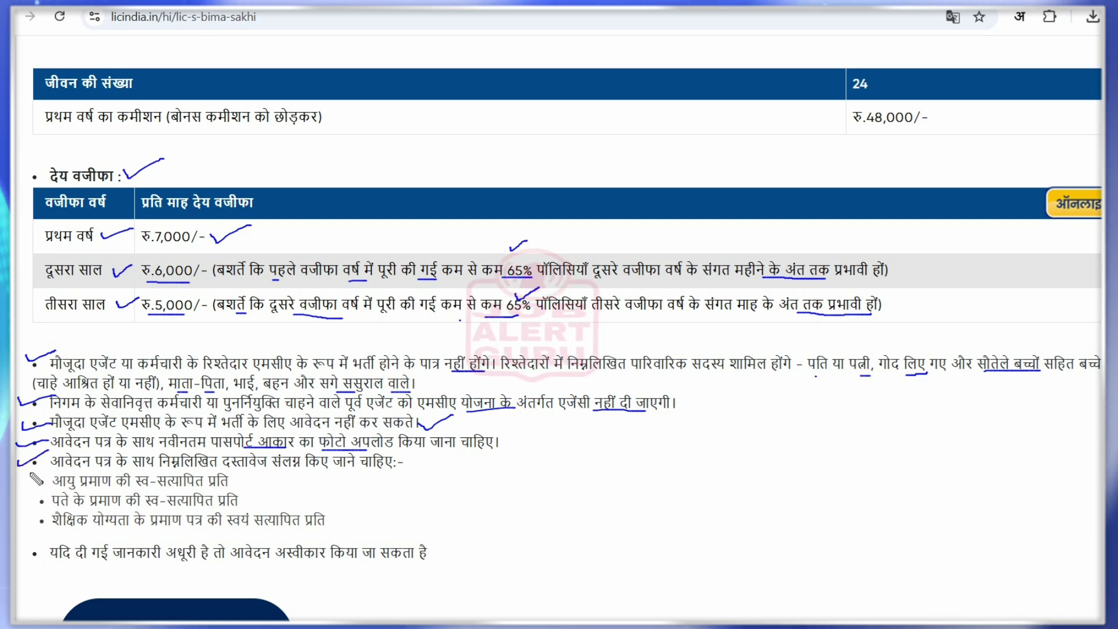
mouse_move(31, 473)
mouse_down()
mouse_move(33, 486)
mouse_move(61, 474)
mouse_up()
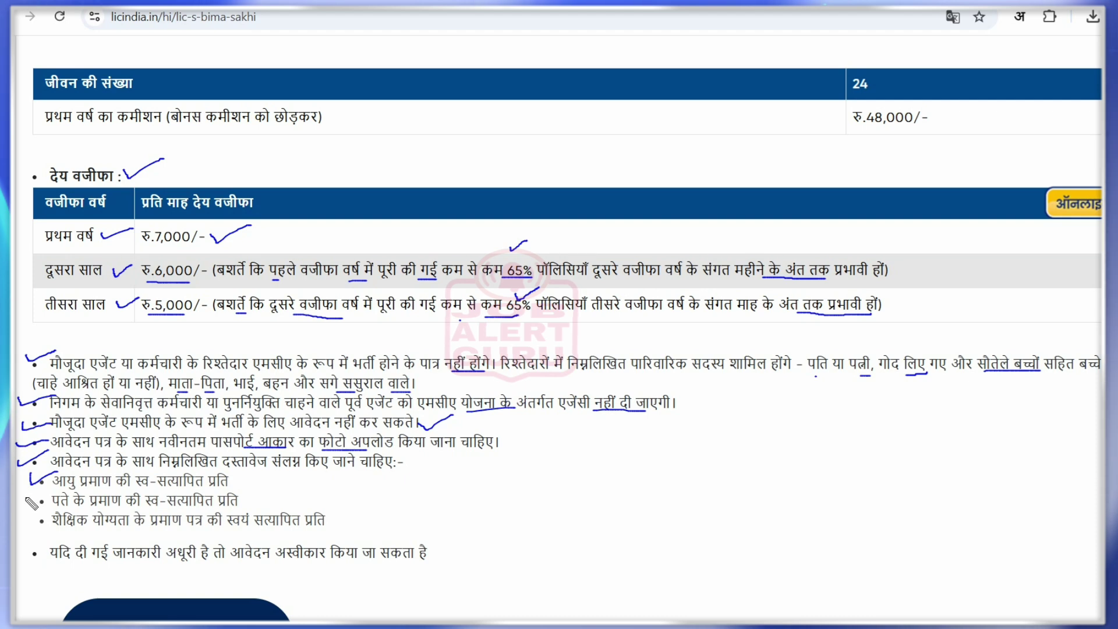
drag(27, 497, 34, 514)
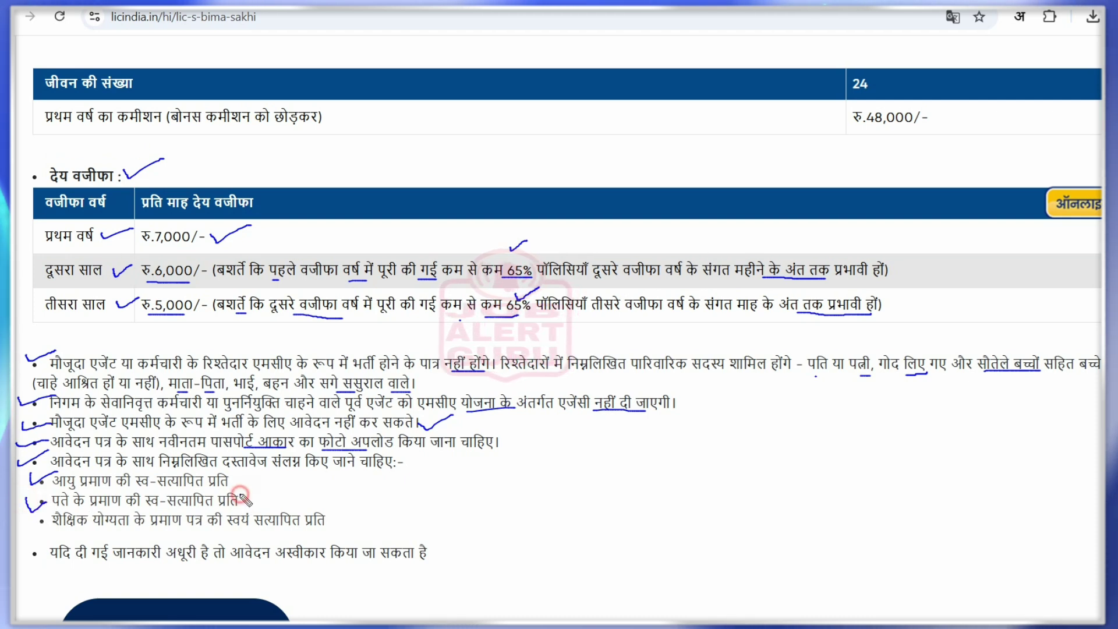
drag(240, 496, 271, 487)
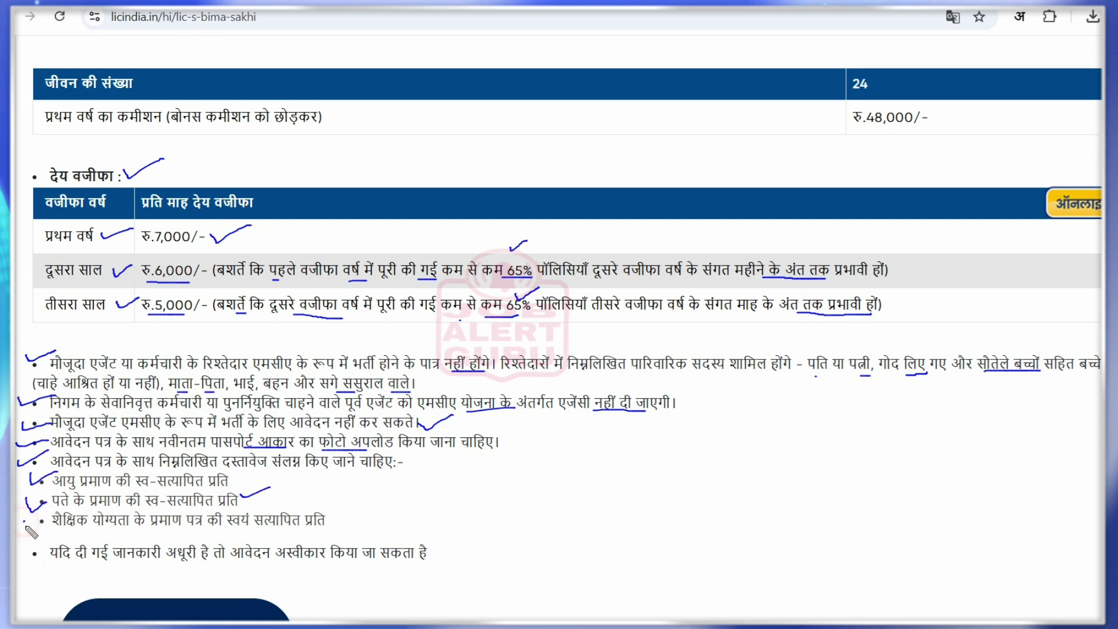
drag(24, 520, 45, 516)
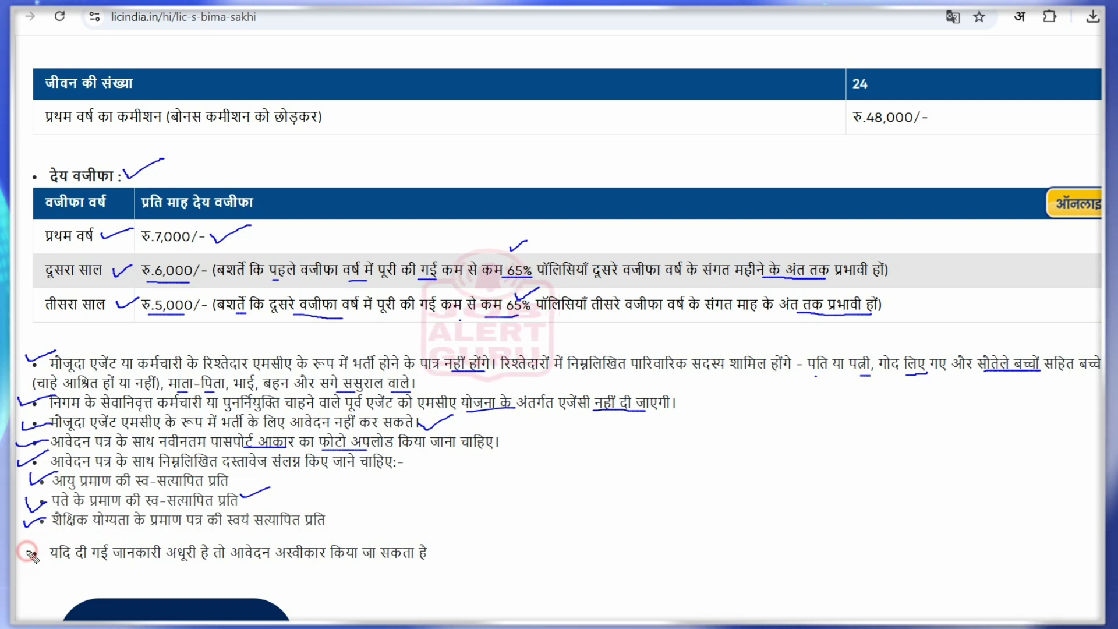
drag(27, 553, 54, 544)
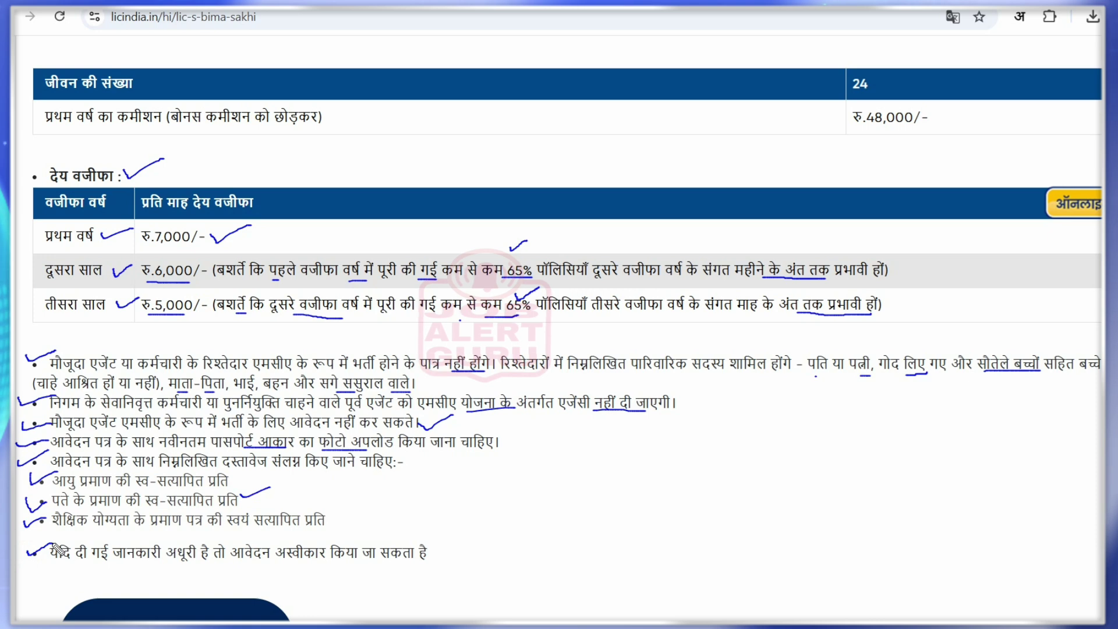
key(ctrl+z)
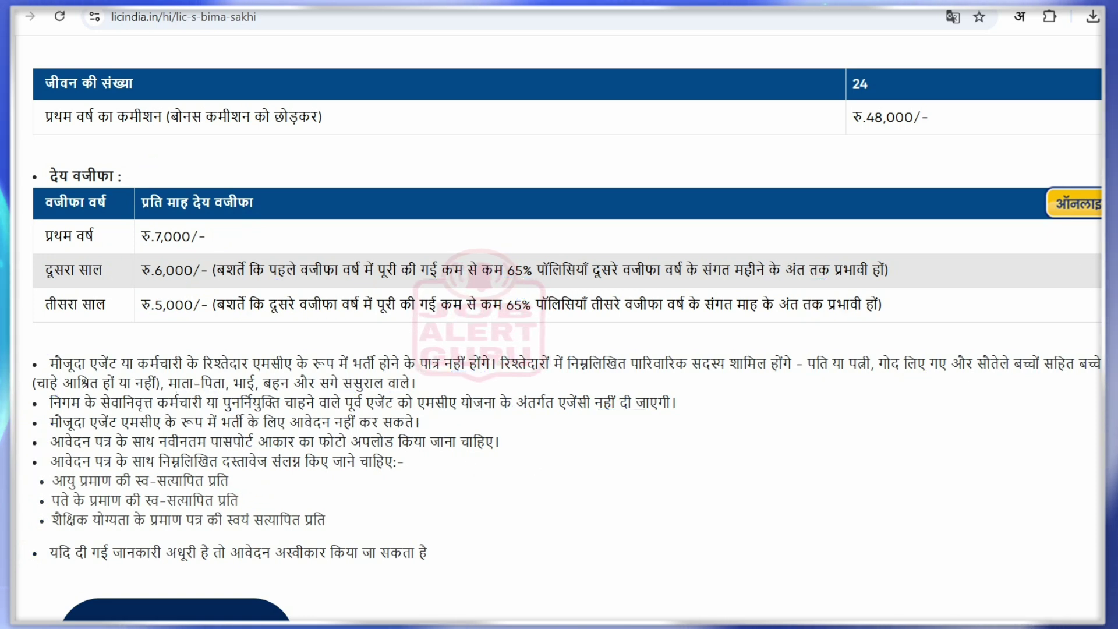
Outline the Bima Sakhi apply link and confirm leaving for the external application form
scroll(559, 315, down, 4)
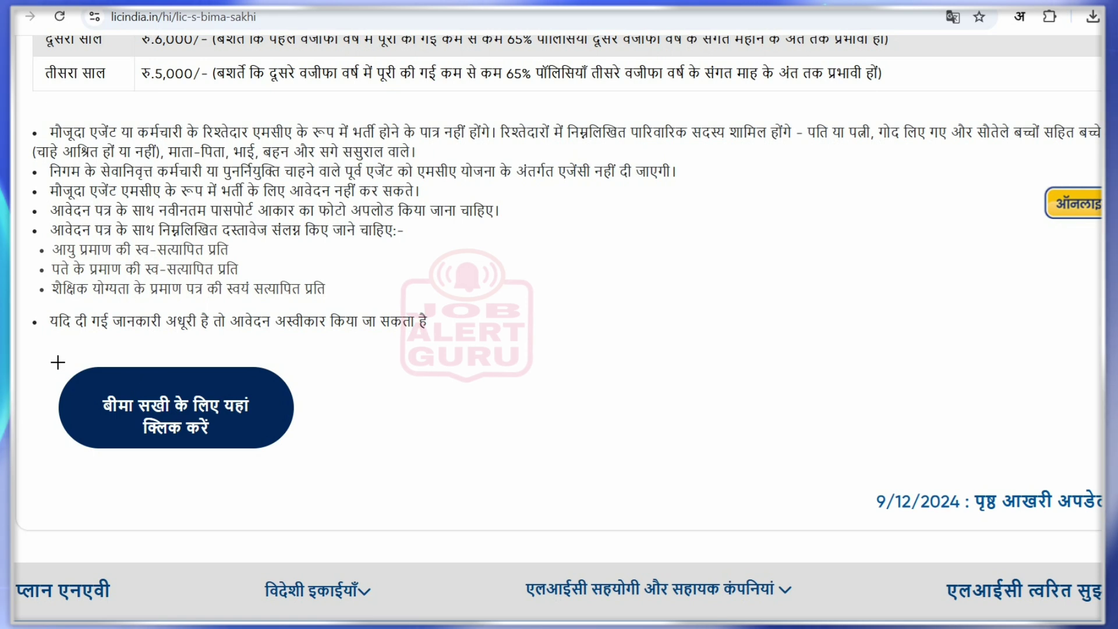
drag(40, 356, 311, 470)
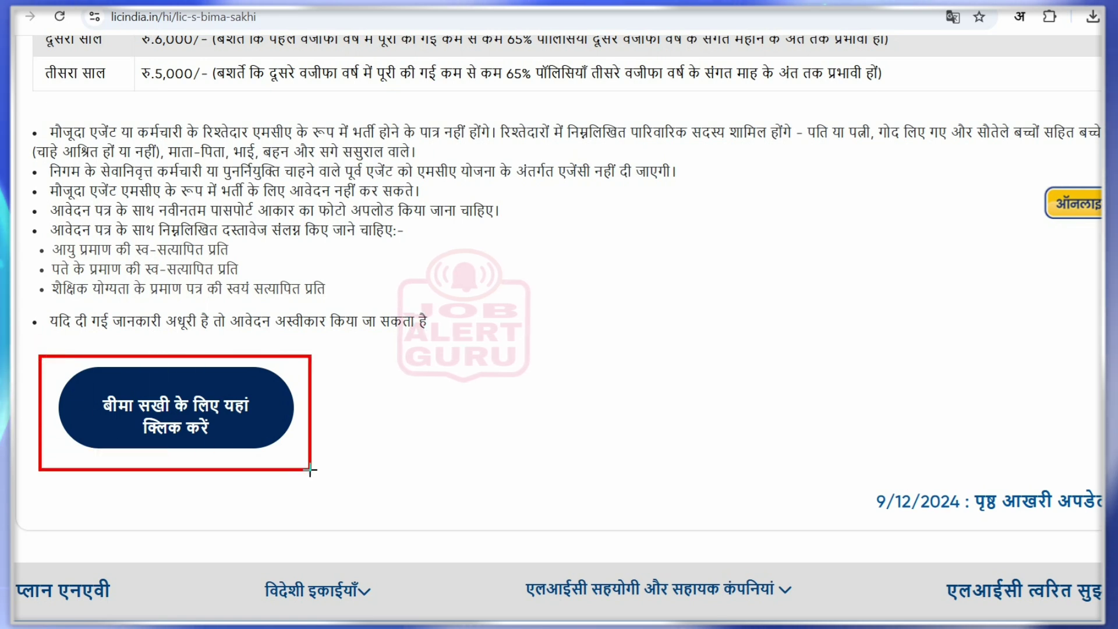
scroll(311, 470, down, 1)
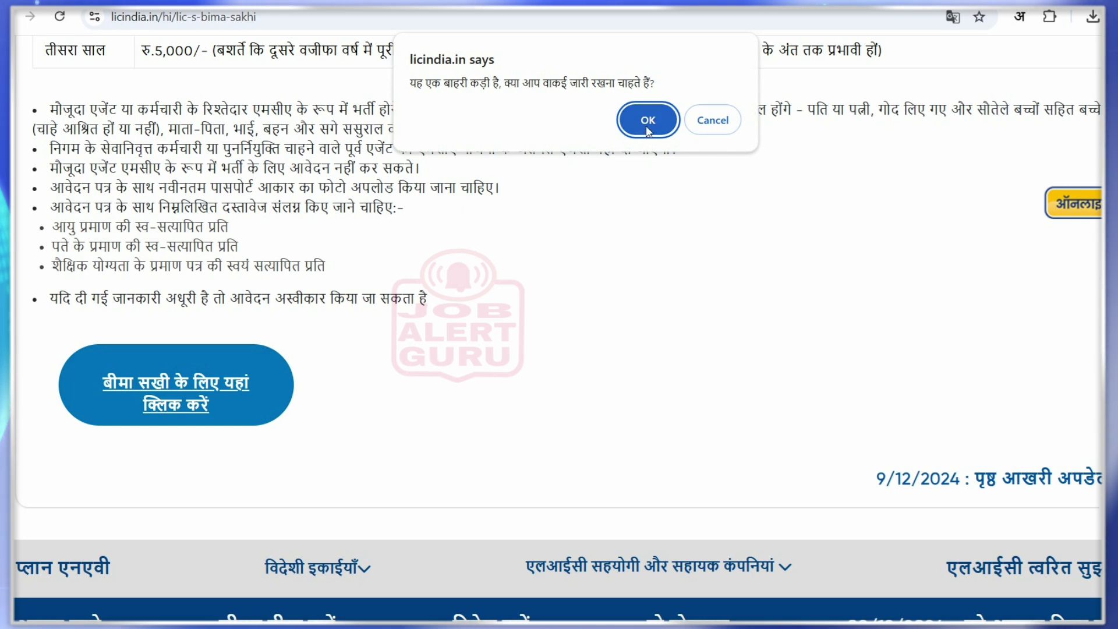
click(648, 126)
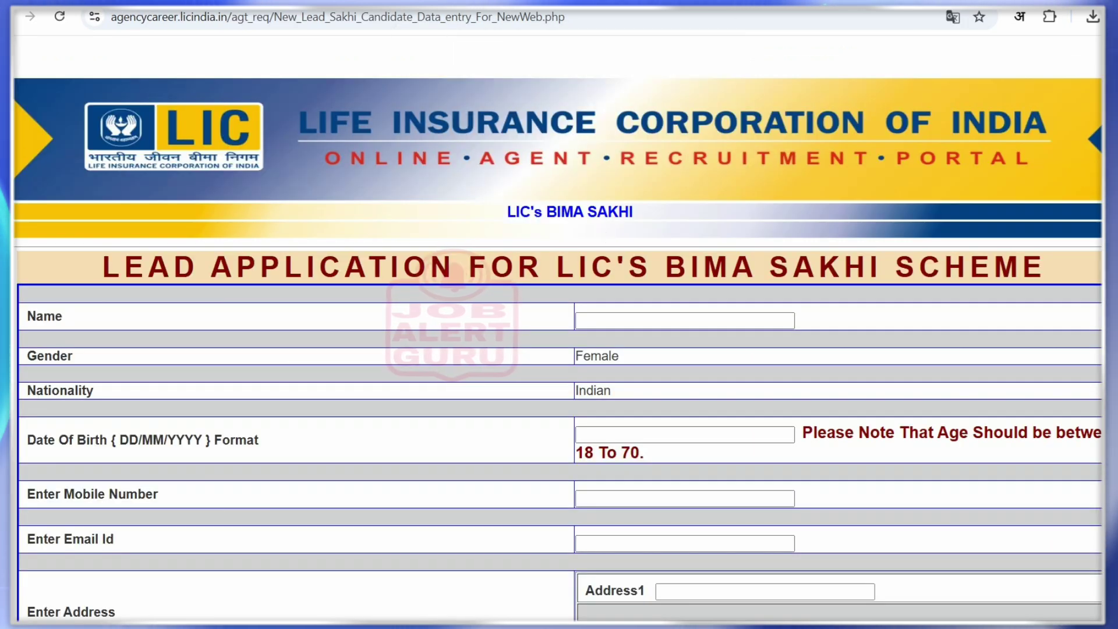
scroll(559, 349, down, 1)
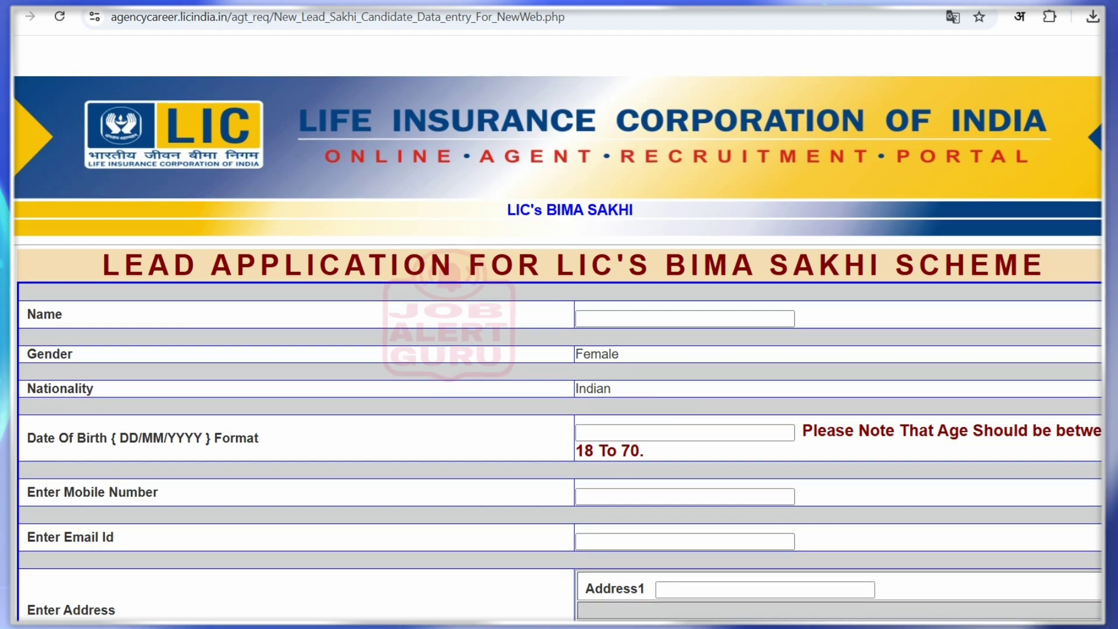
scroll(559, 349, down, 3)
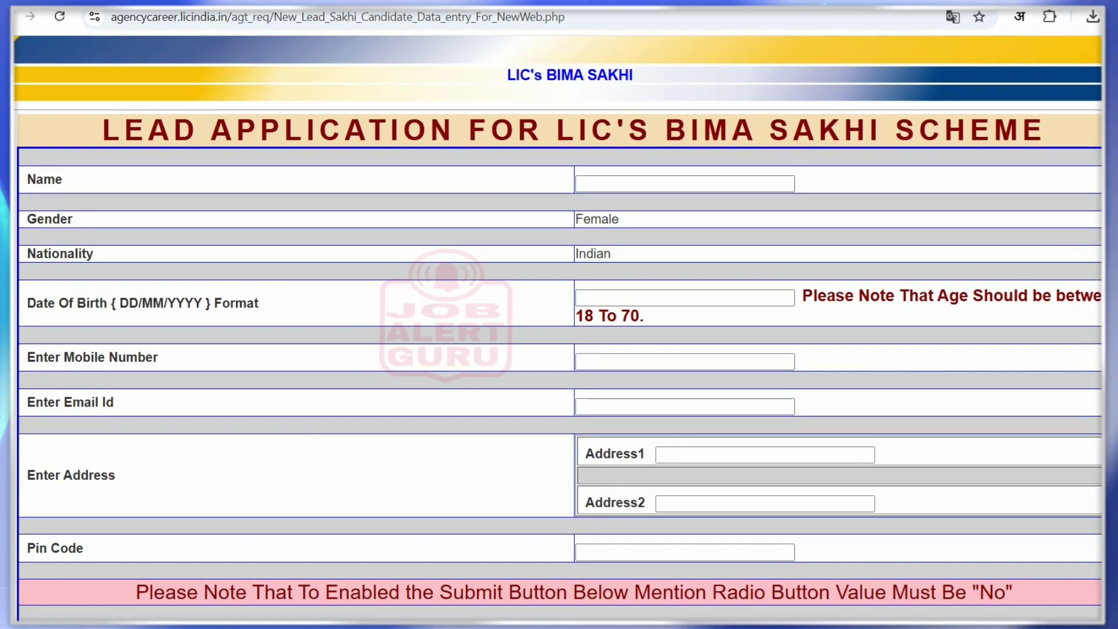
scroll(558, 349, down, 2)
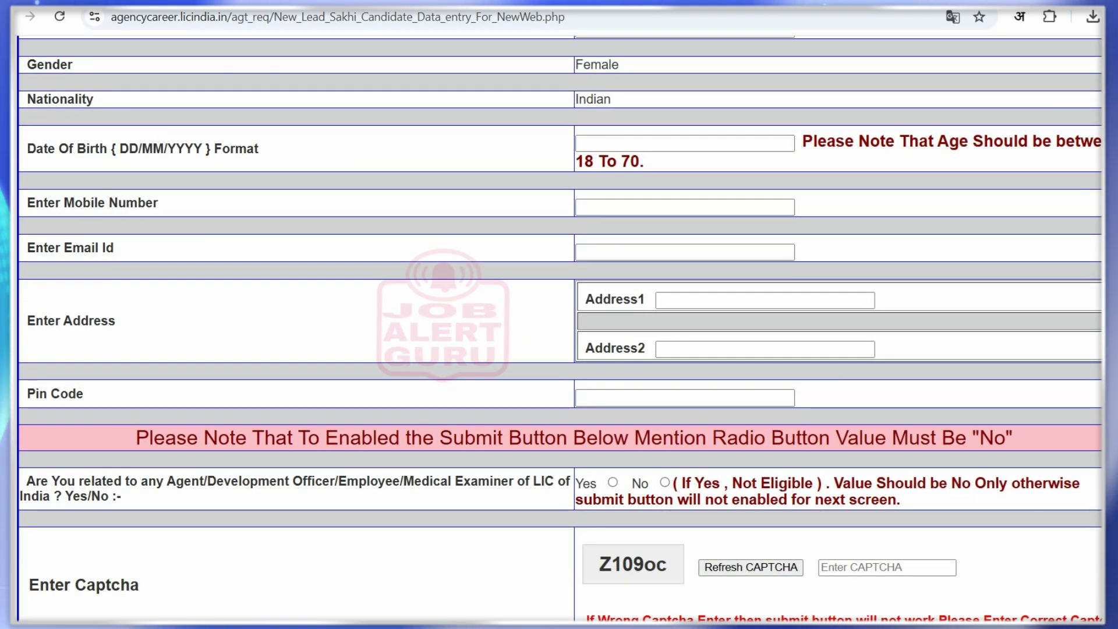
scroll(559, 349, down, 1)
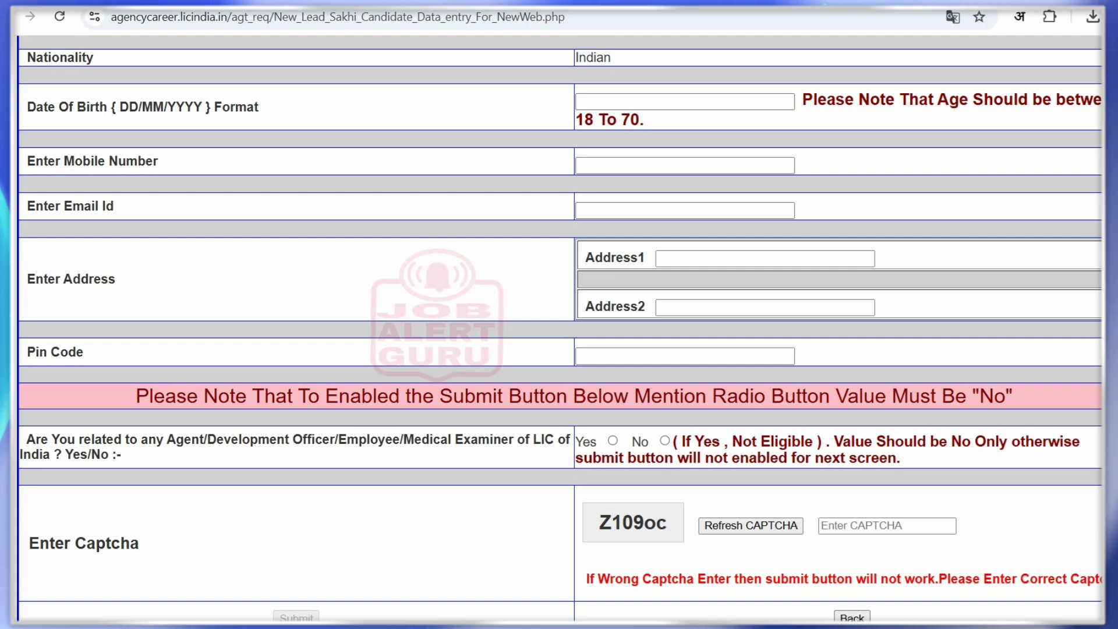
scroll(559, 326, up, 6)
scroll(559, 326, up, 1)
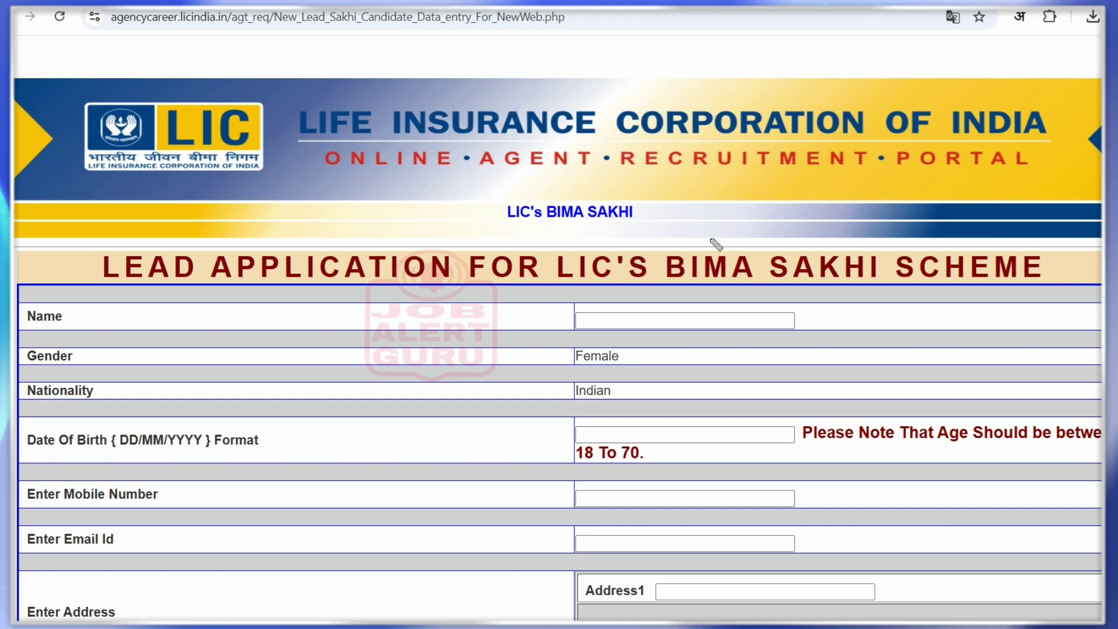
drag(642, 205, 679, 193)
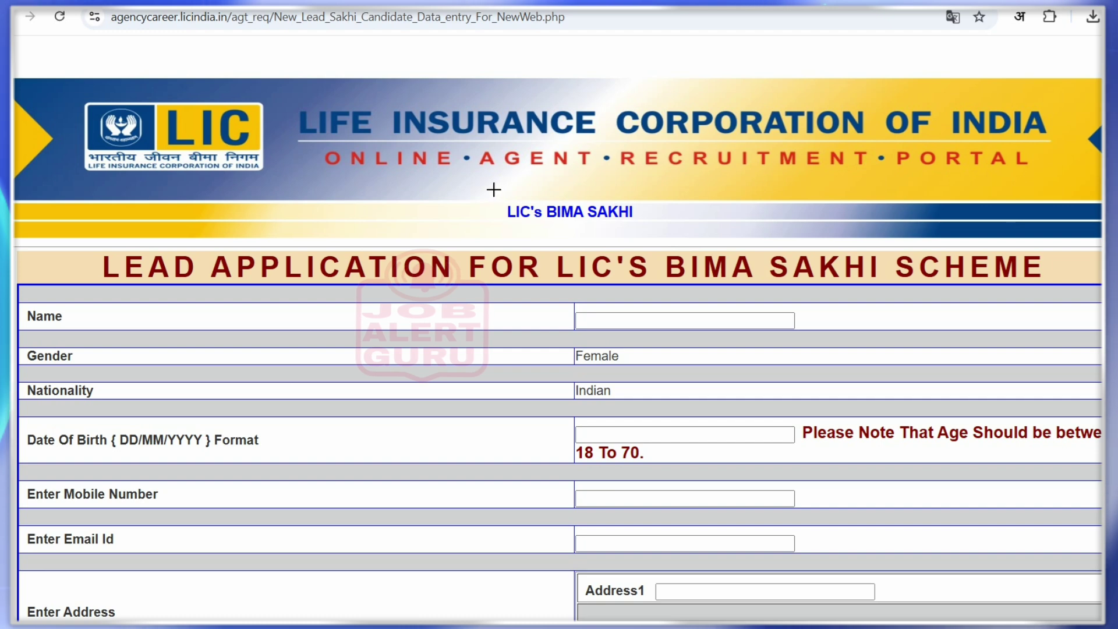
drag(493, 189, 645, 237)
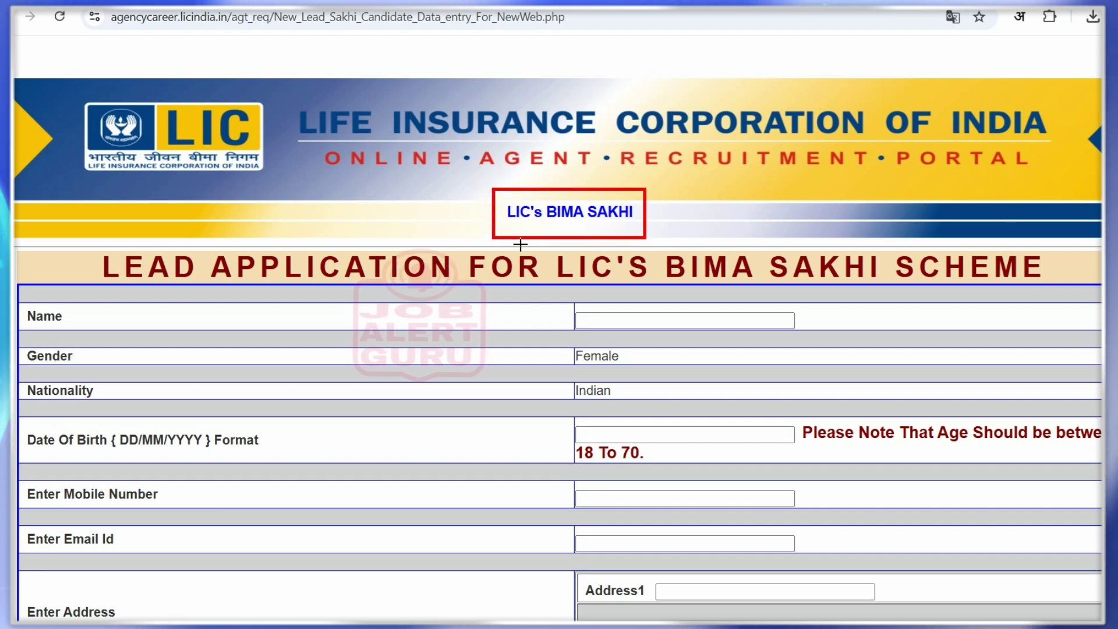
mouse_move(539, 241)
mouse_down()
mouse_move(920, 295)
mouse_move(889, 296)
mouse_up()
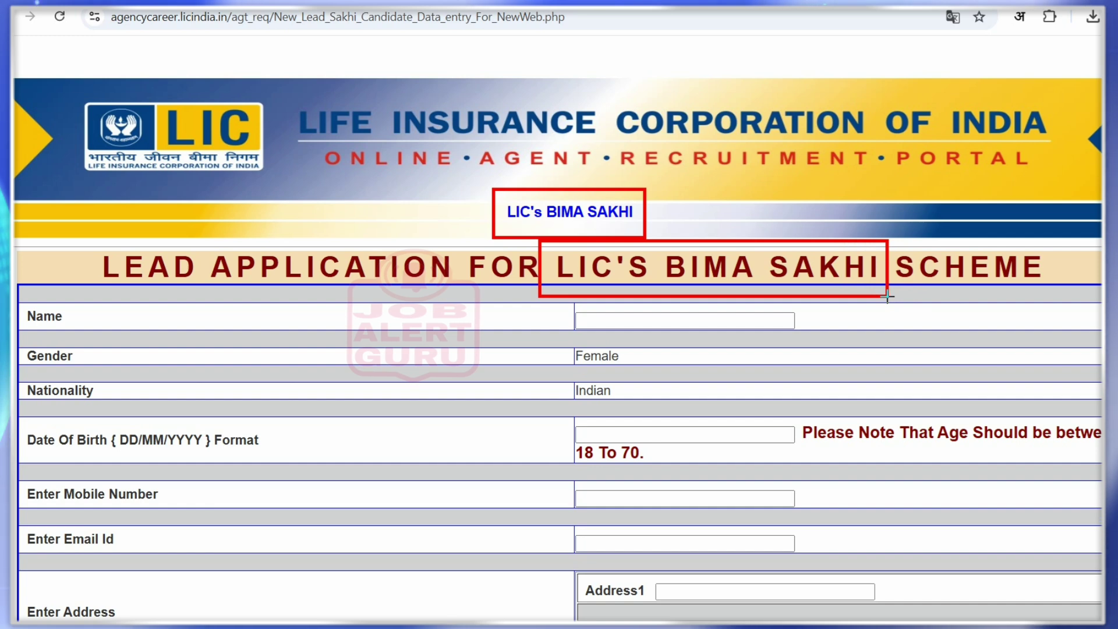
key(ctrl+z)
key(ctrl+z)
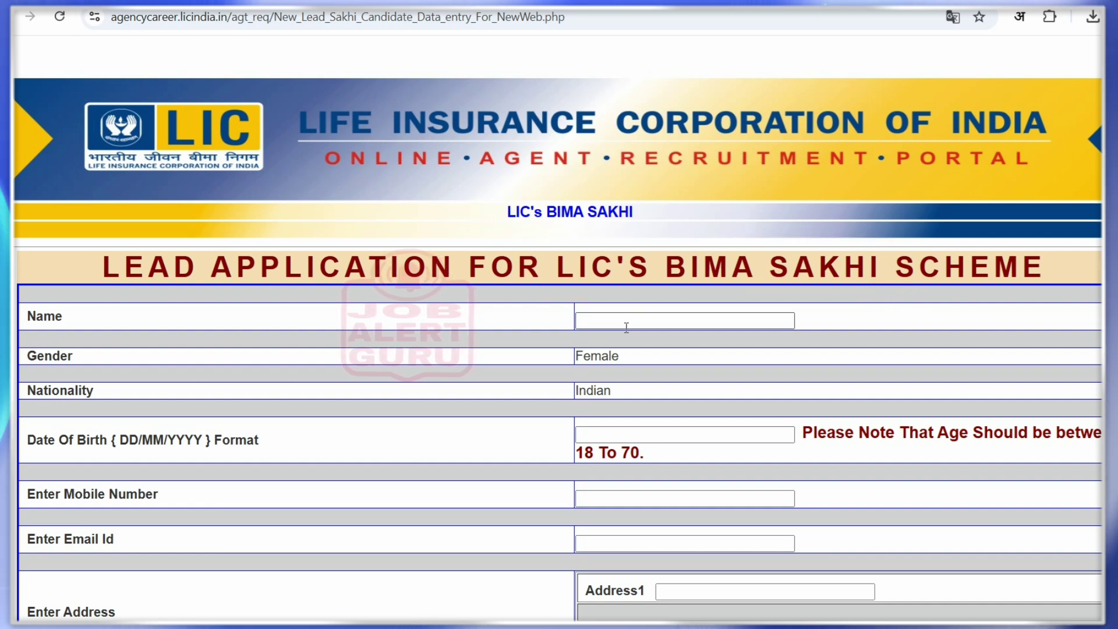
click(626, 326)
text(sita)
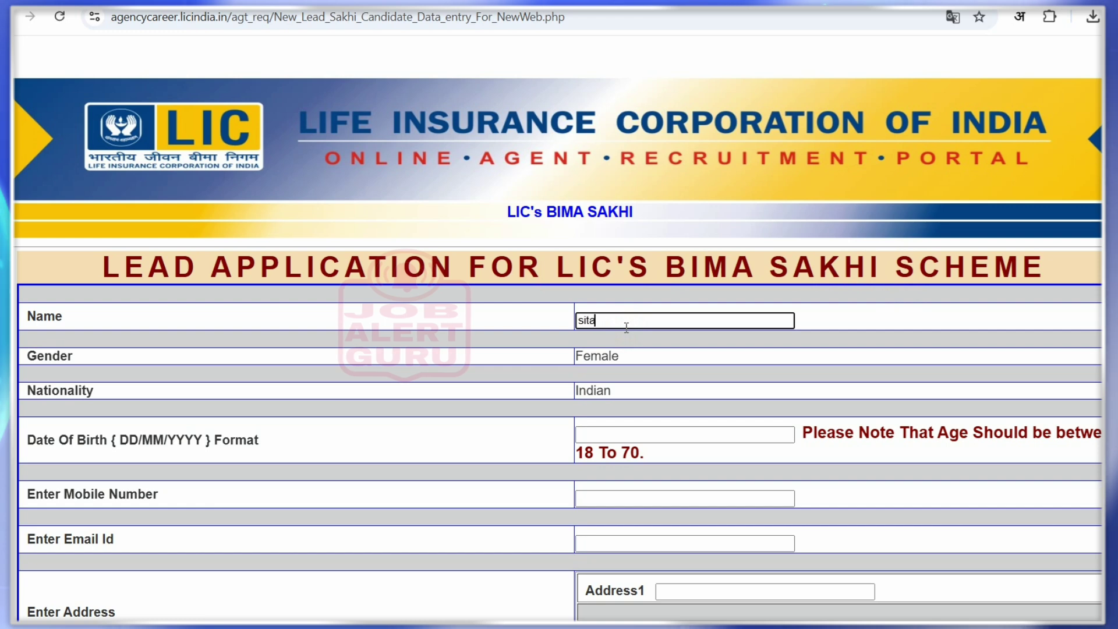
key(Tab)
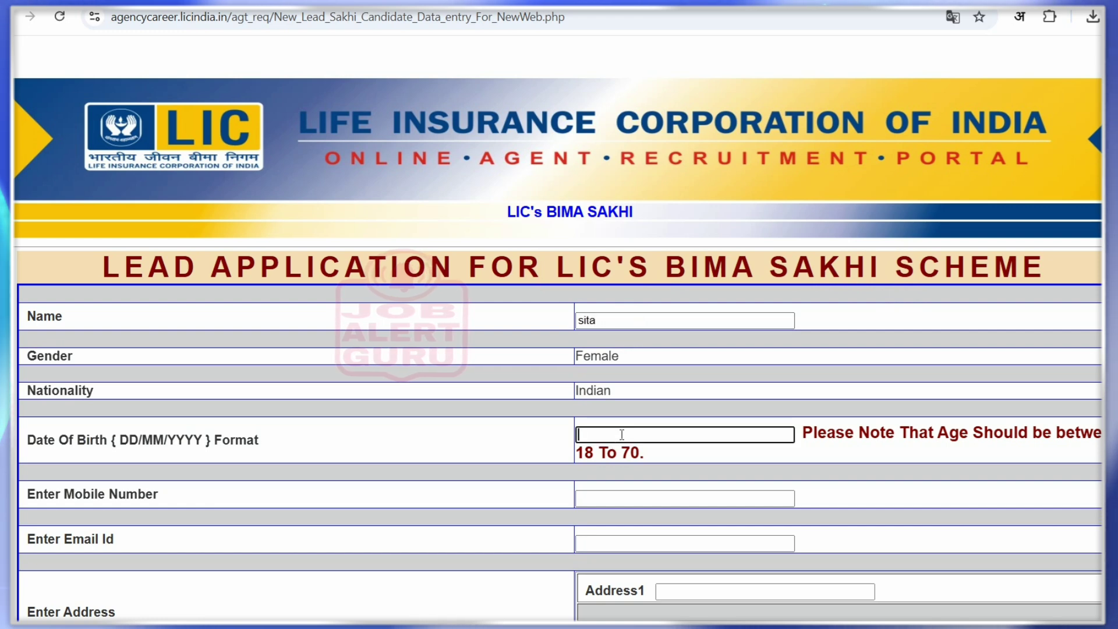
click(627, 431)
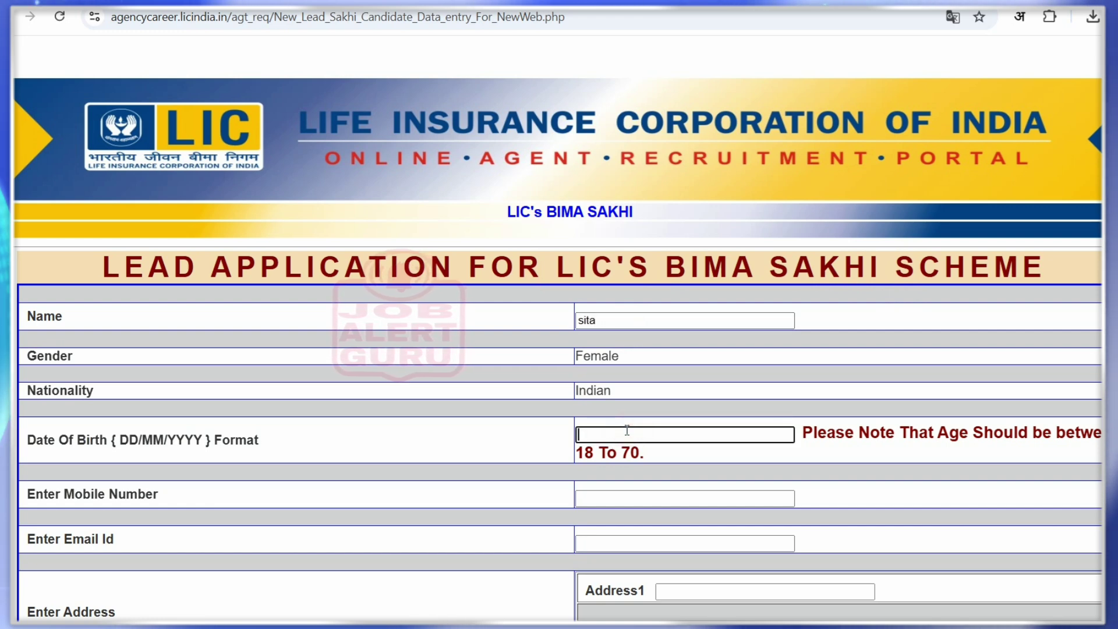
text(02/01/1)
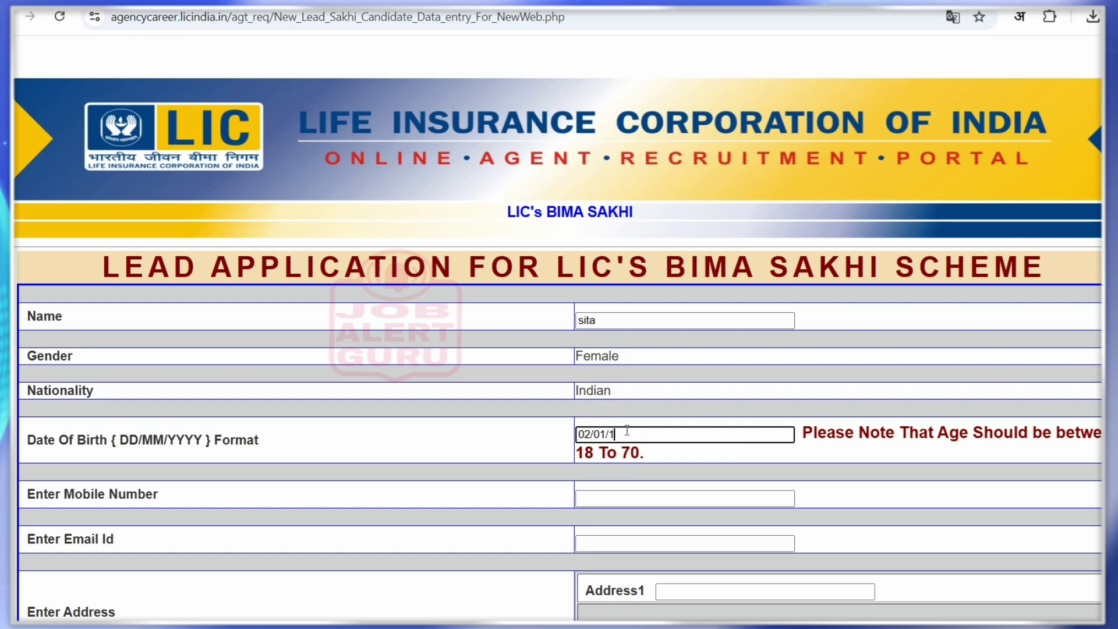
text(992)
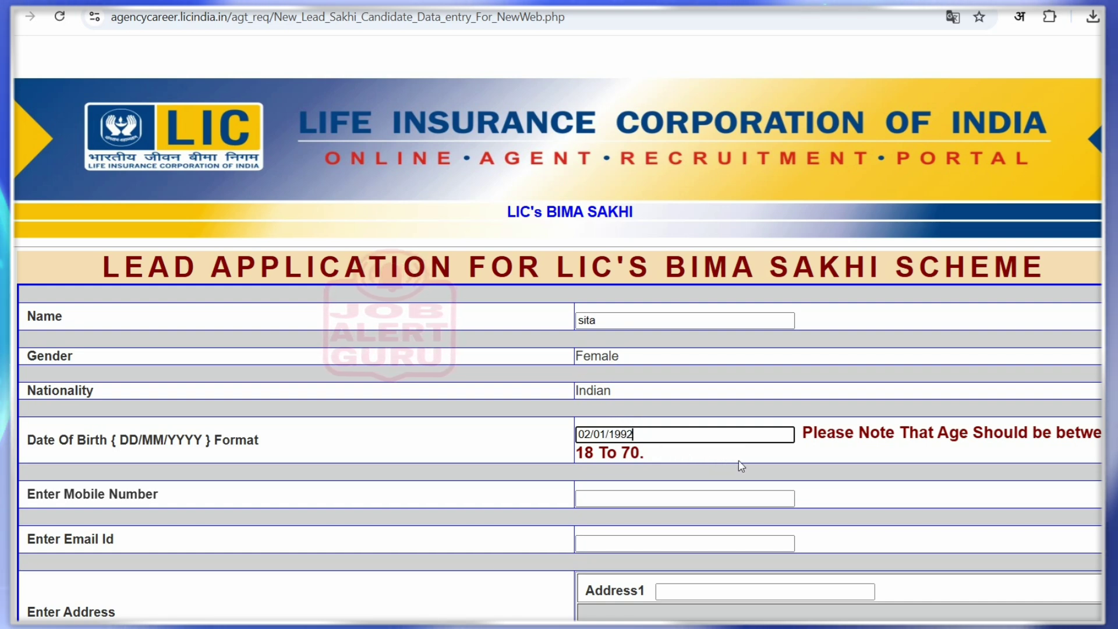
key(Tab)
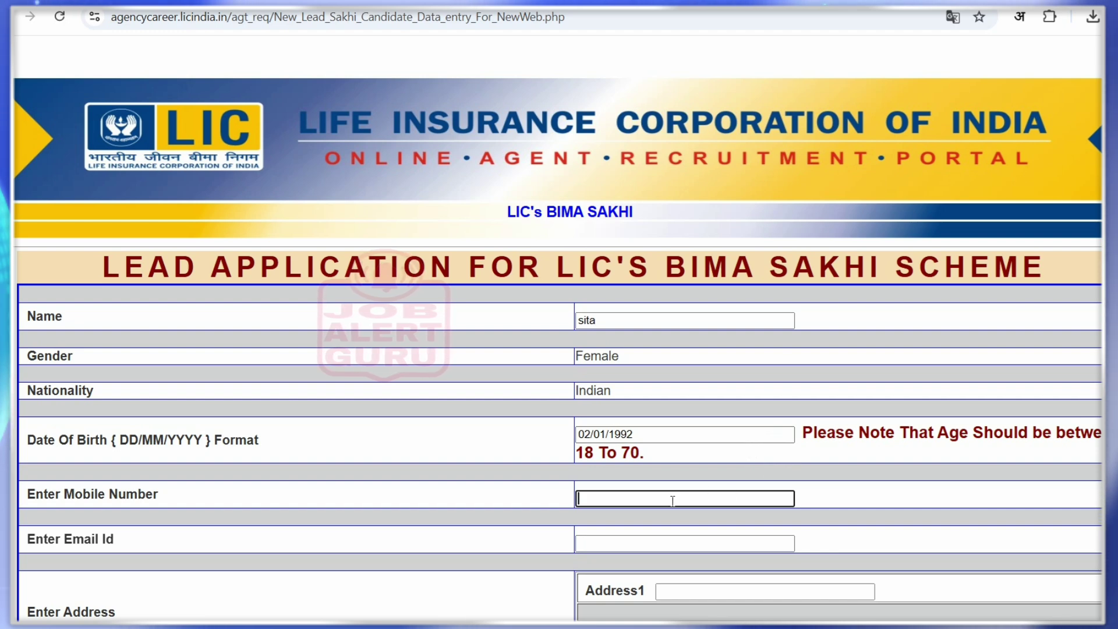
click(644, 496)
text(9)
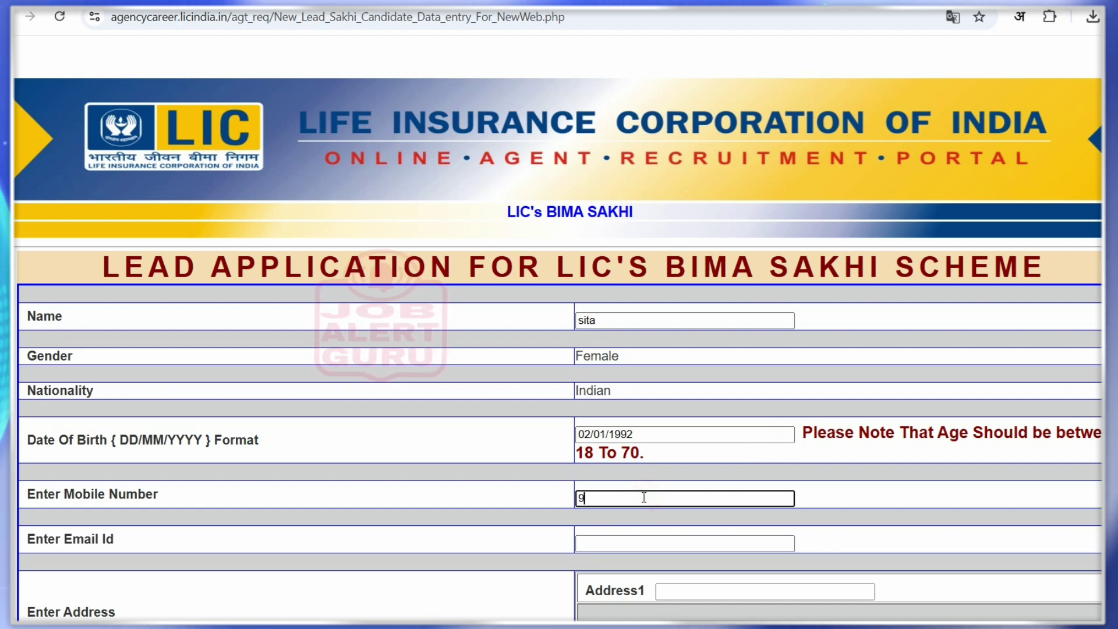
text(999999999)
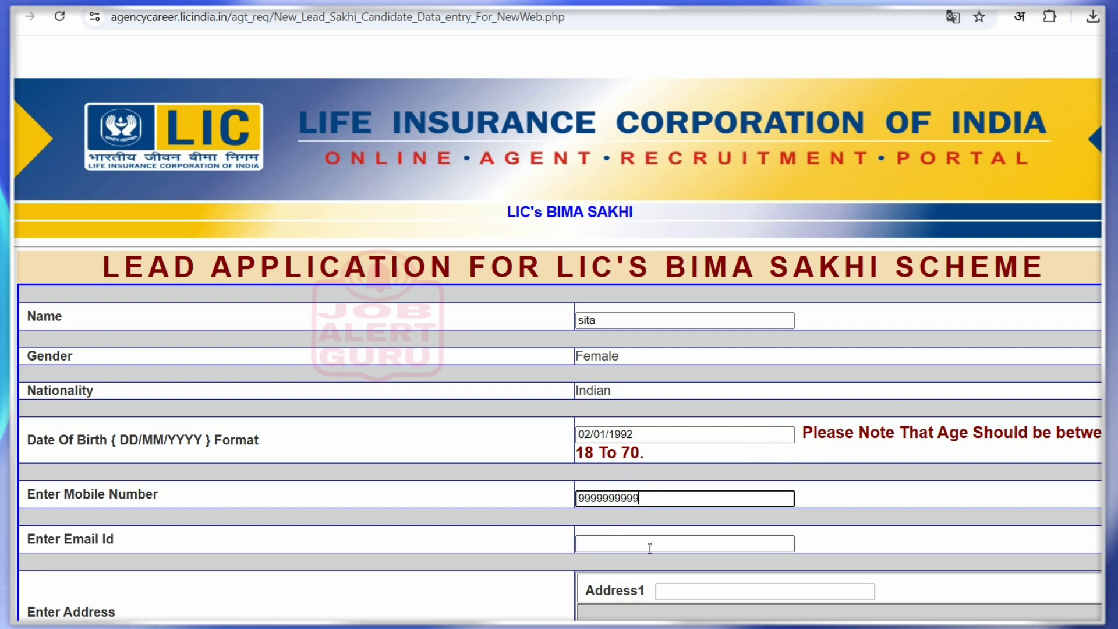
click(650, 548)
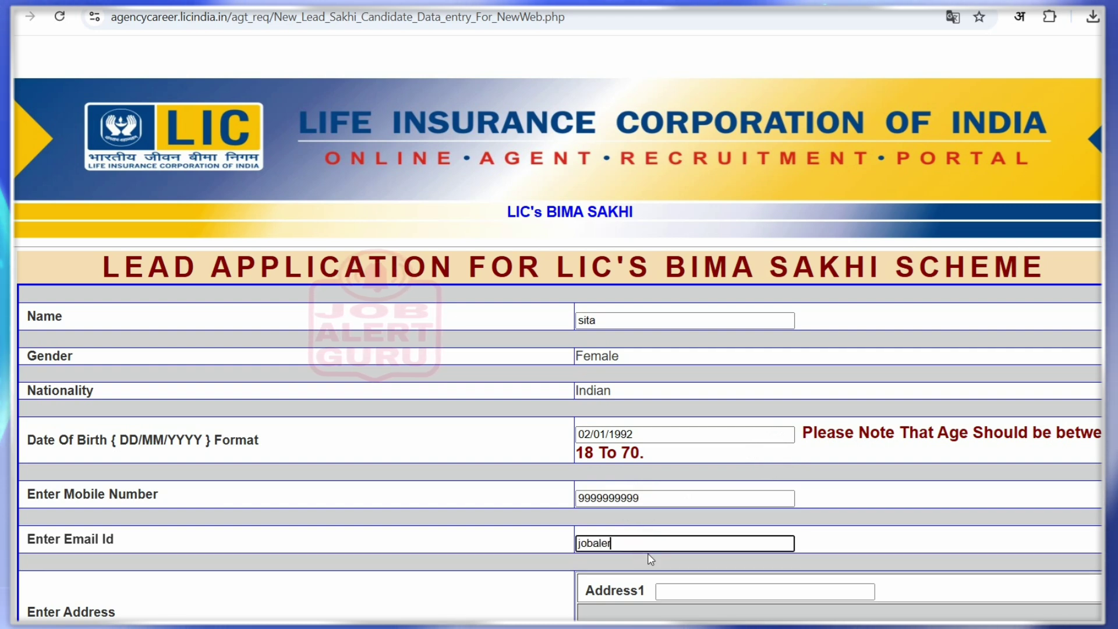
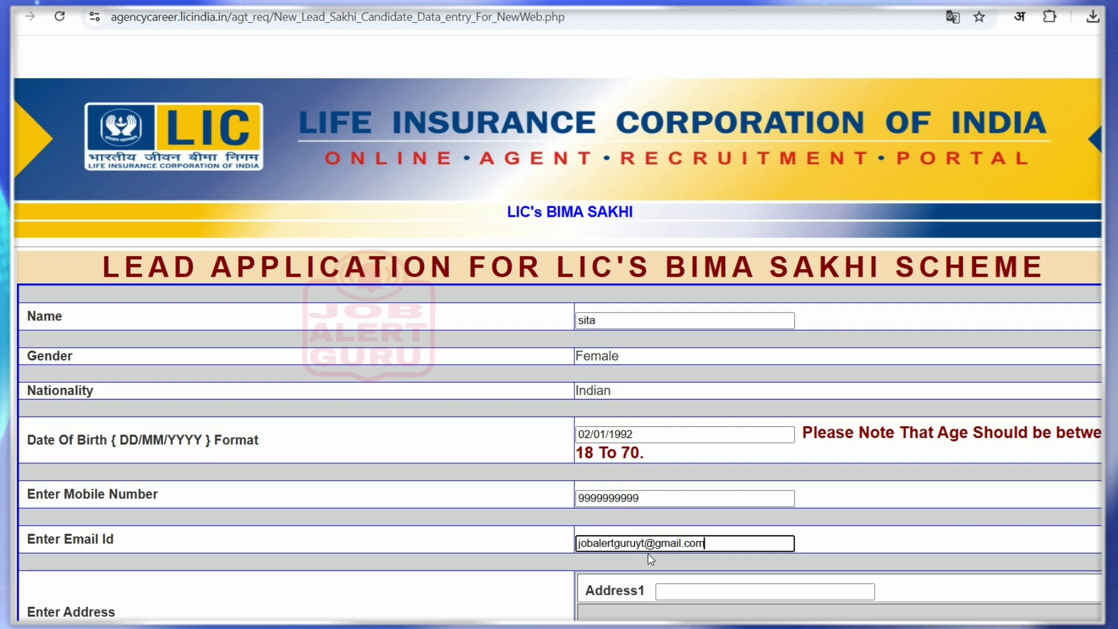
scroll(651, 559, down, 3)
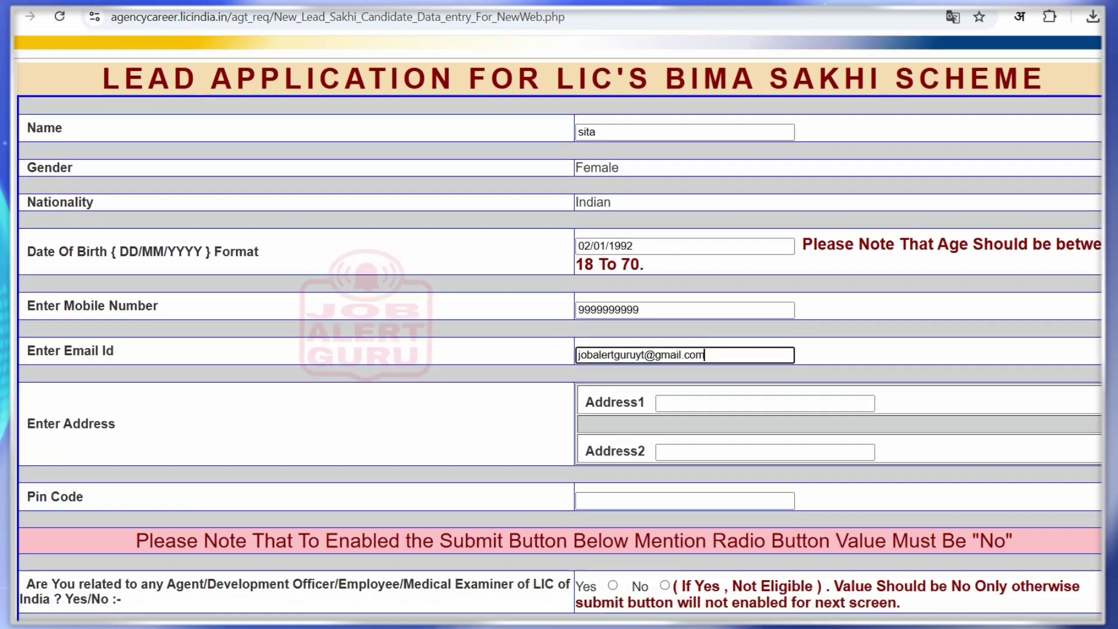
Fill Address1 with 'village, post, tahsil', Address2 with 'district state', and enter the pin code
scroll(730, 339, down, 1)
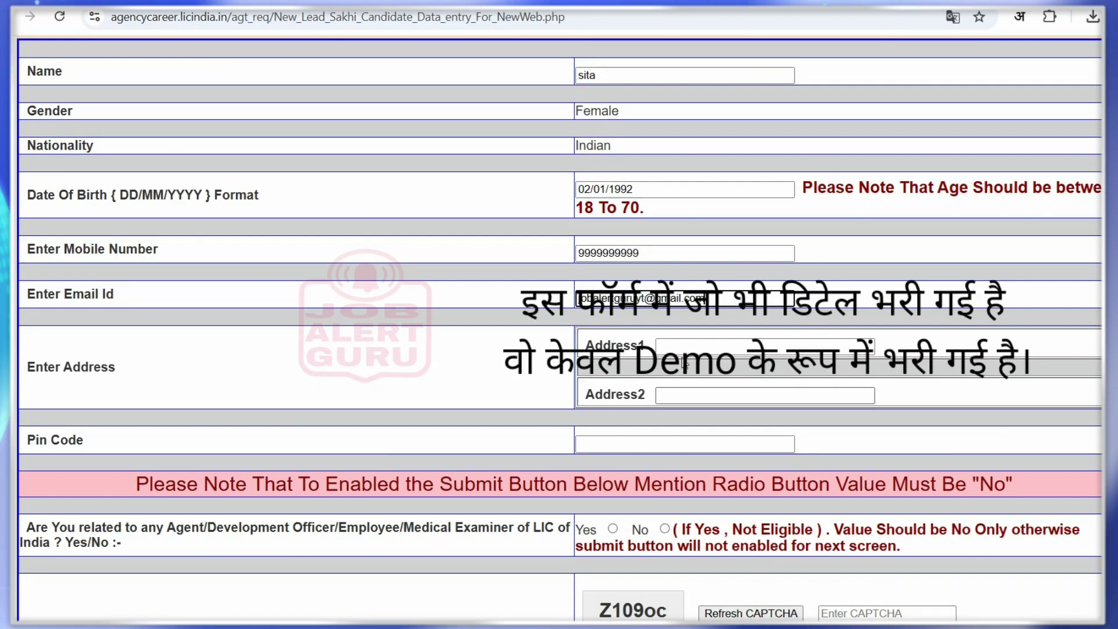
click(730, 340)
text(address)
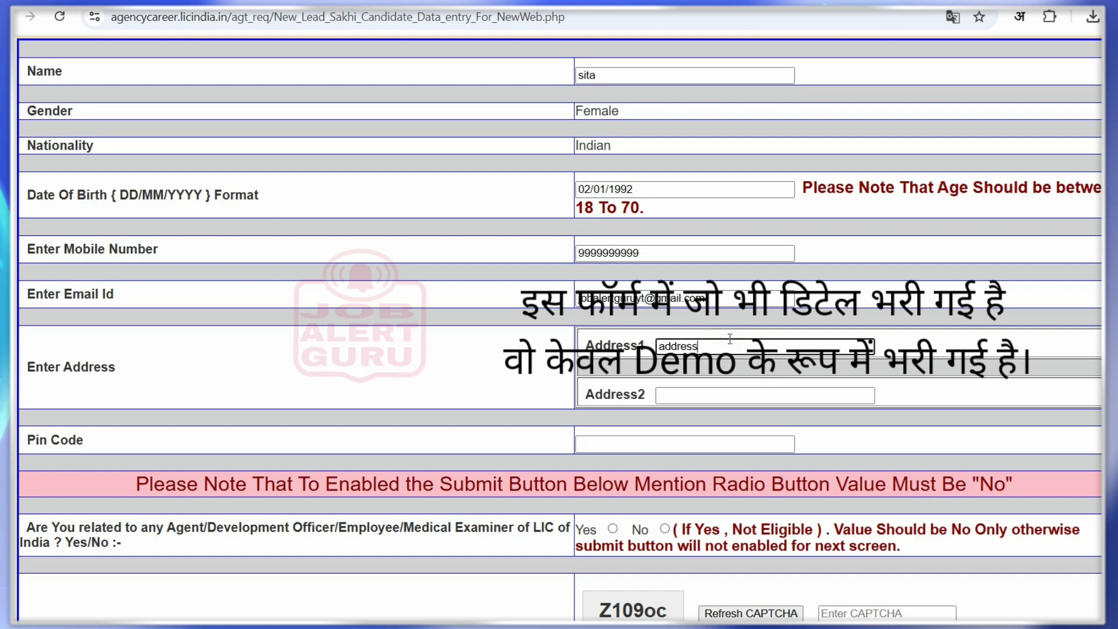
click(709, 402)
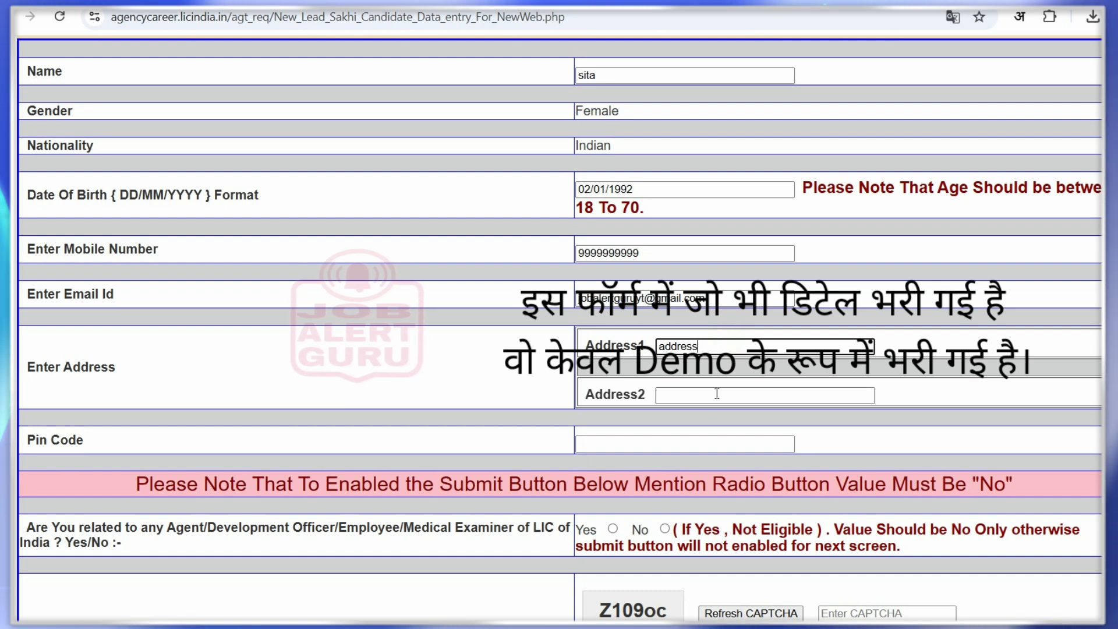
click(752, 346)
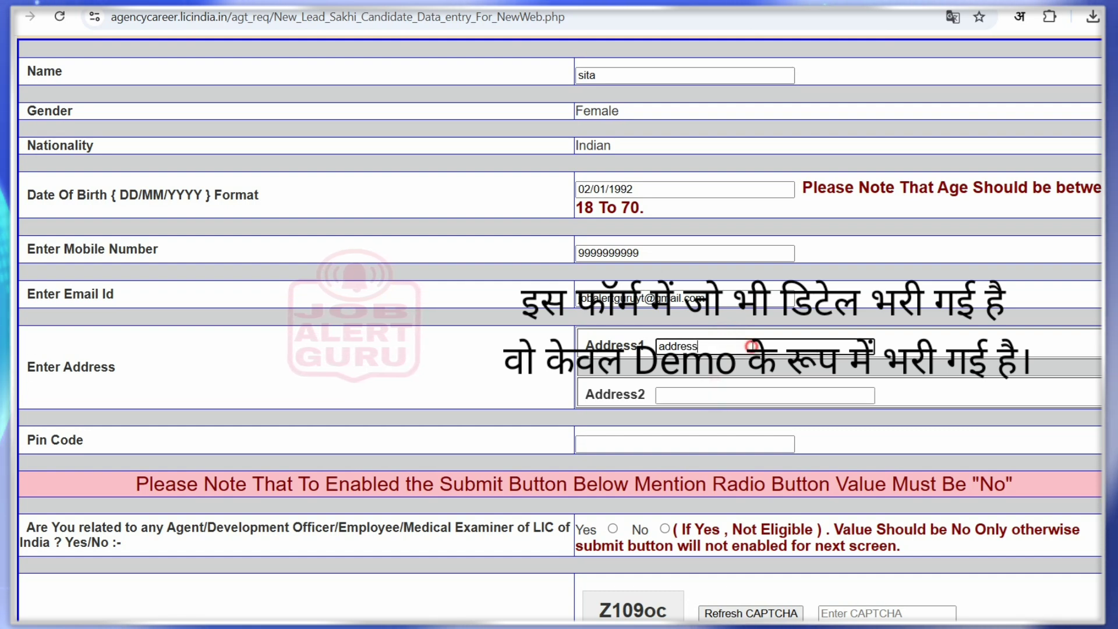
text(v)
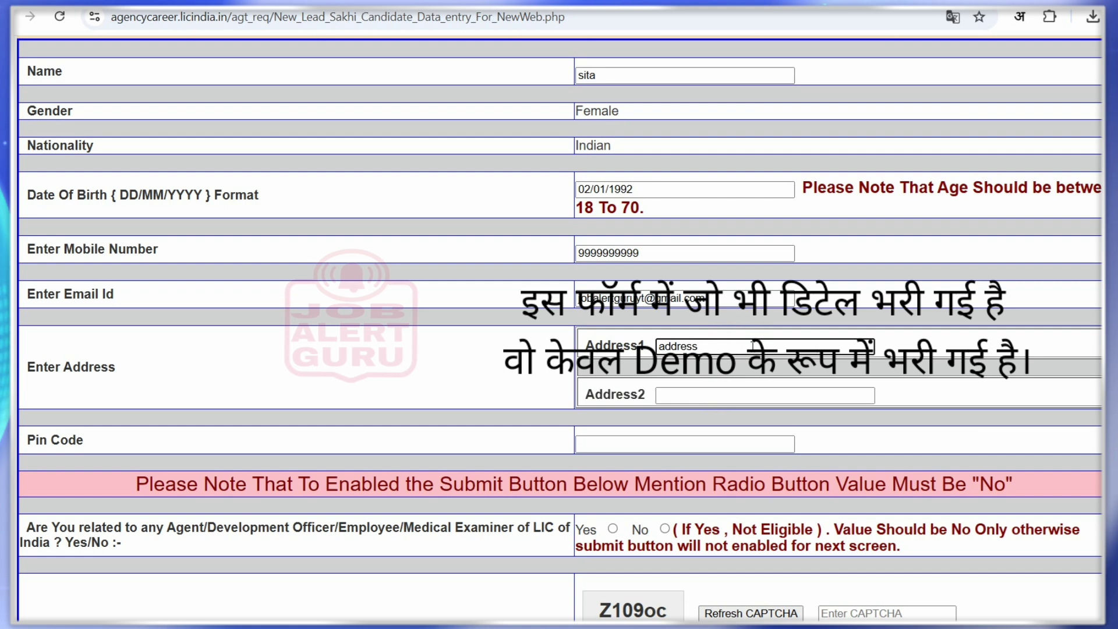
key(BackSpace)
key(BackSpace)
key(BackSpace)
key(BackSpace)
key(BackSpace)
key(BackSpace)
key(BackSpace)
text(village)
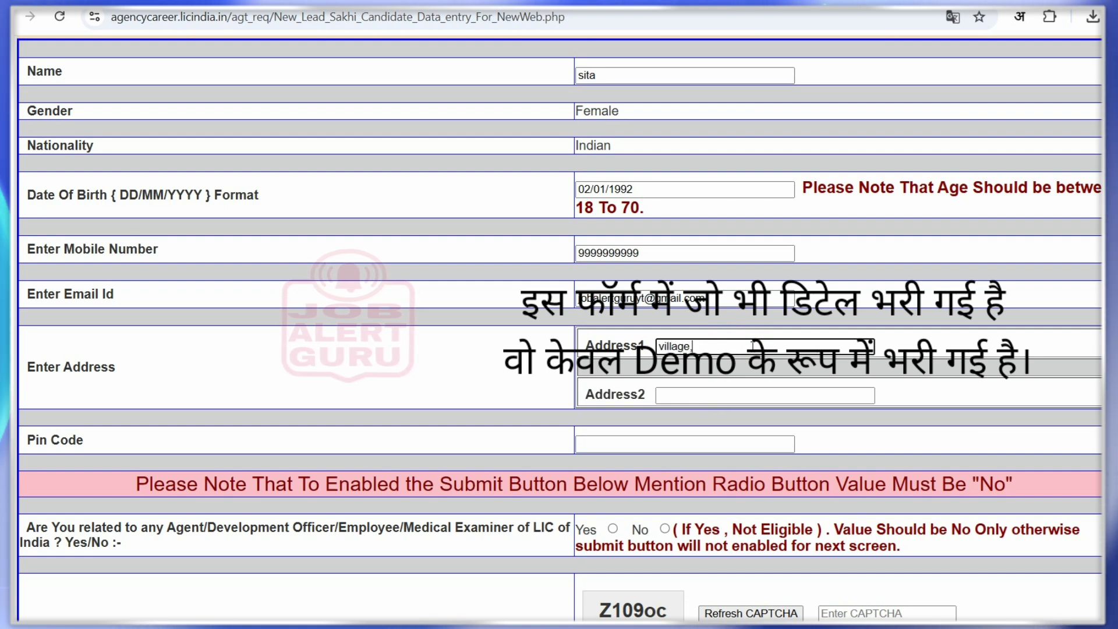
text(, post, )
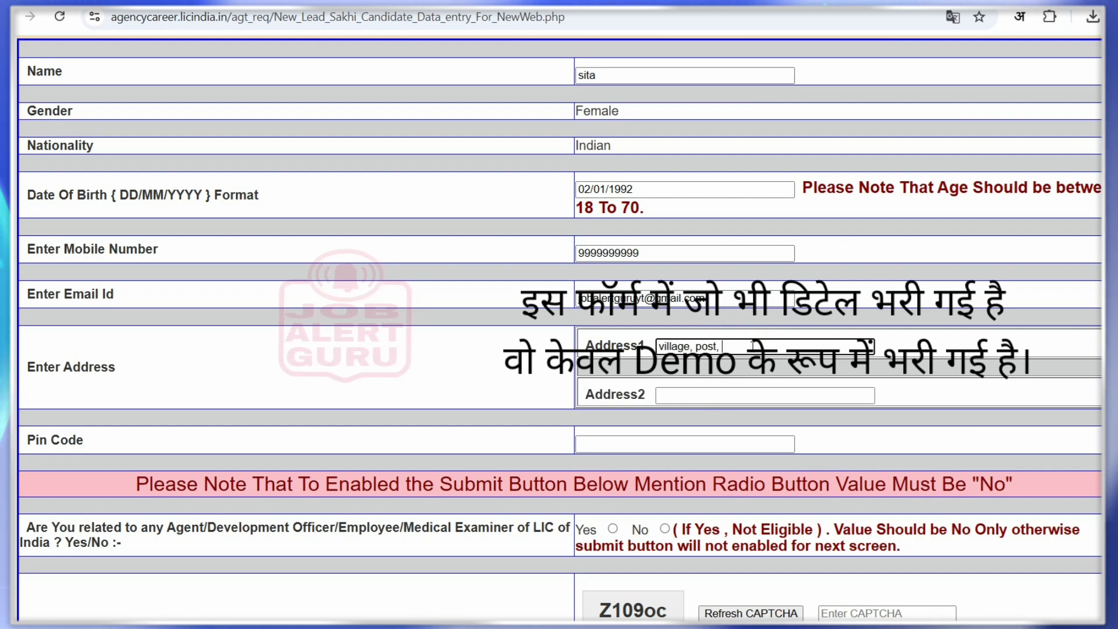
text(tahsil)
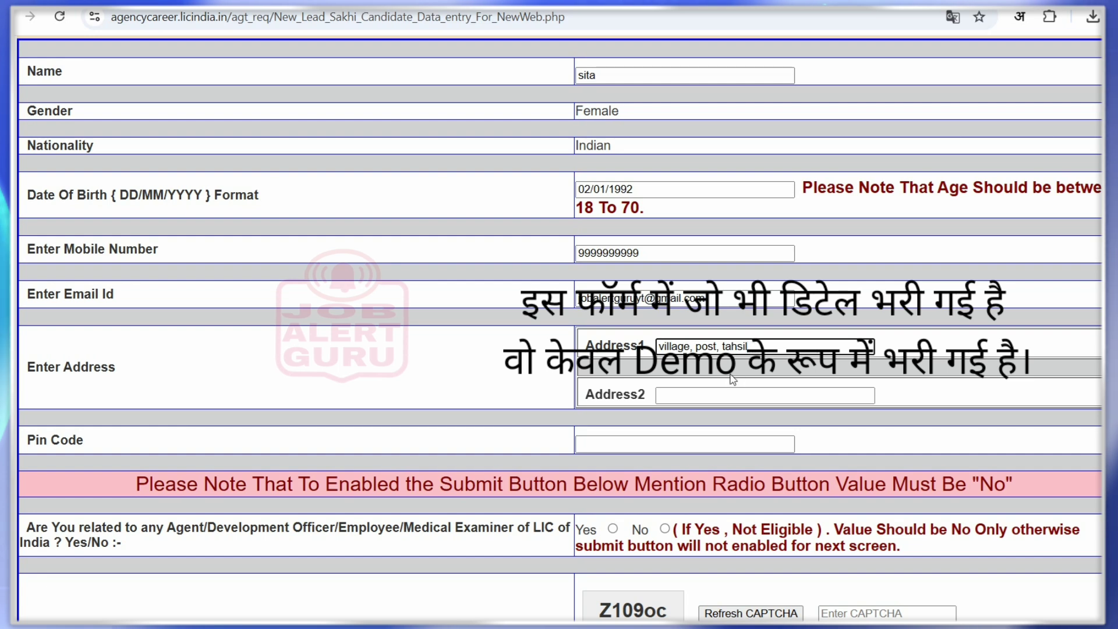
click(727, 390)
text(distr)
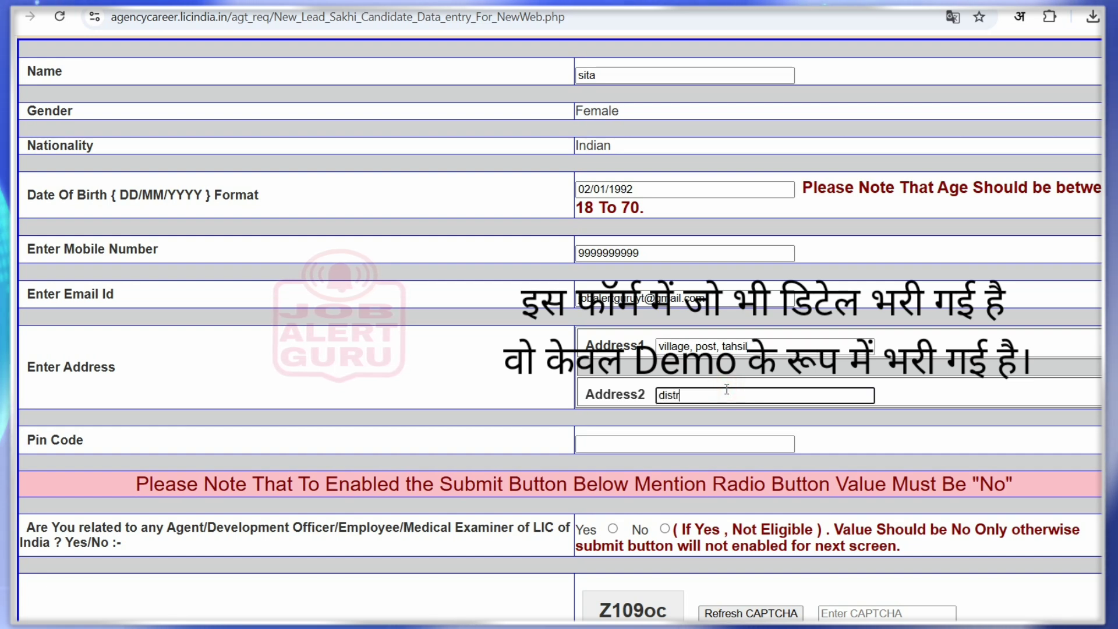
text(ict s)
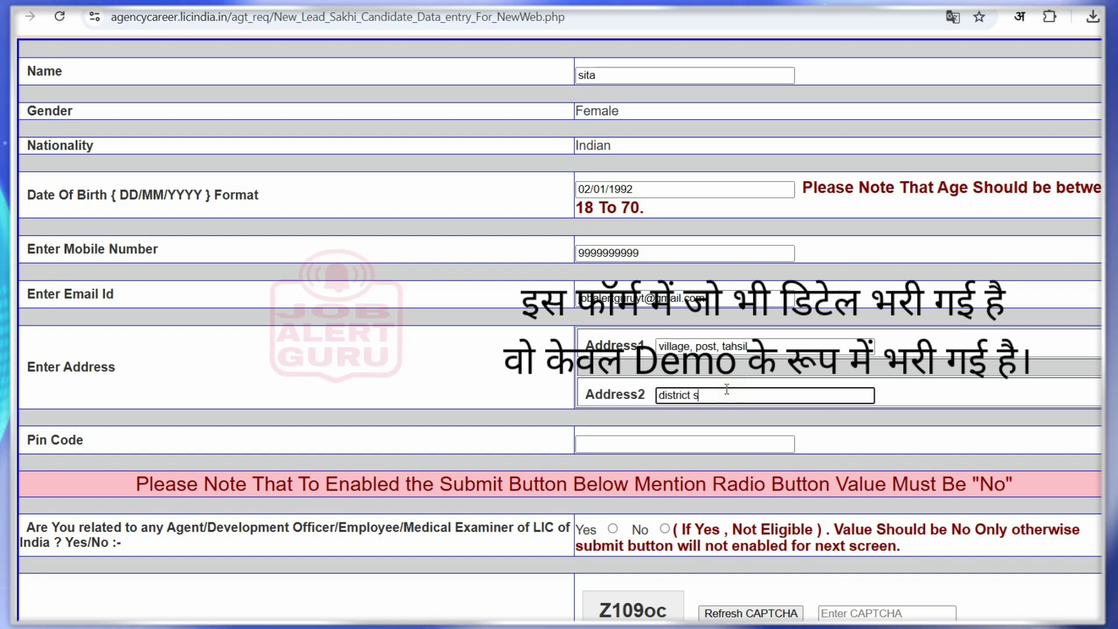
text(tate)
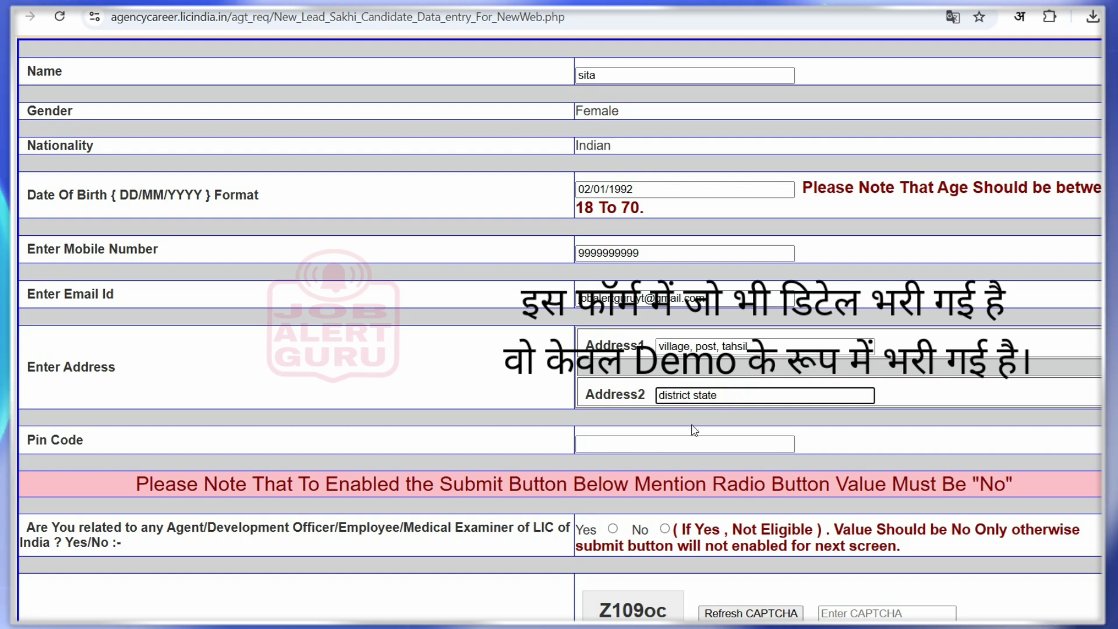
click(687, 439)
text(3333)
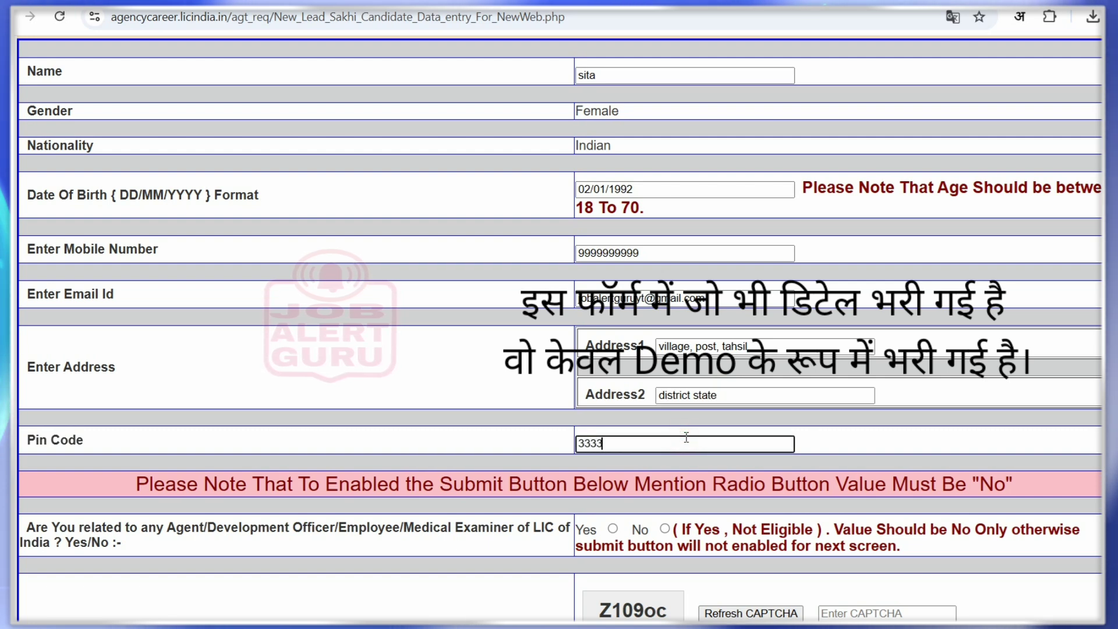
text(33)
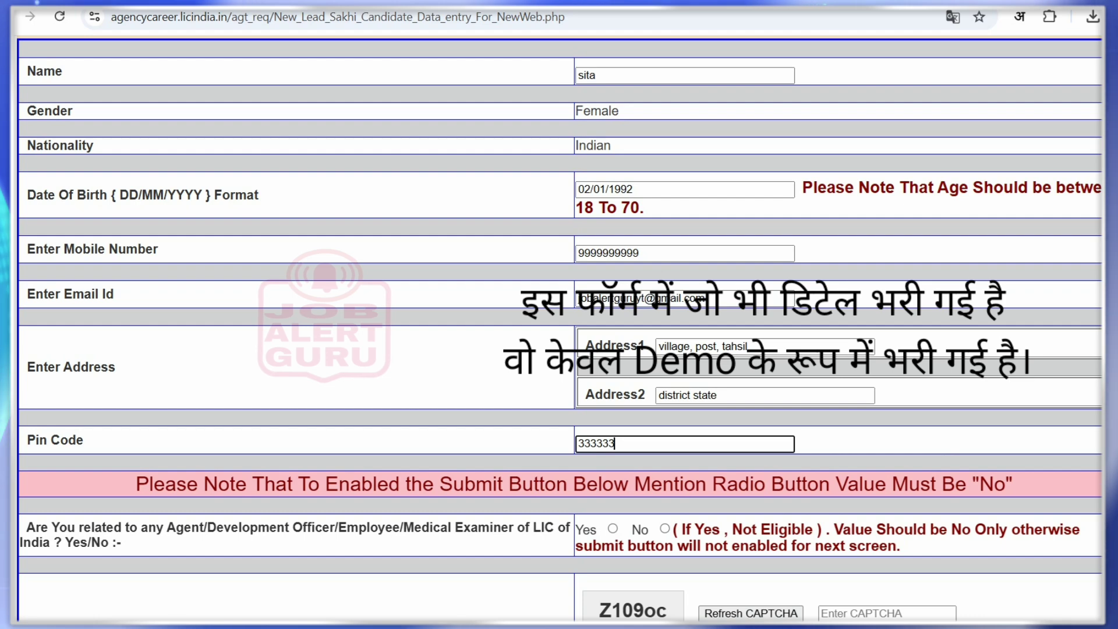
Highlight the LIC-relation question and its 'If Yes, Not Eligible' warning, then answer No
scroll(364, 457, down, 2)
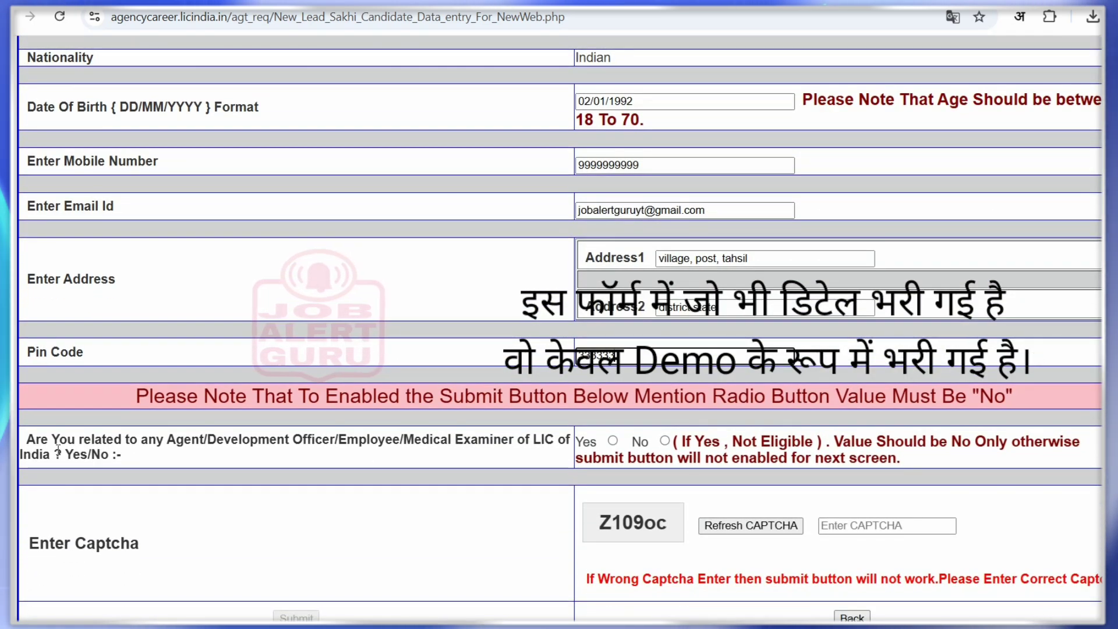
drag(35, 441, 226, 443)
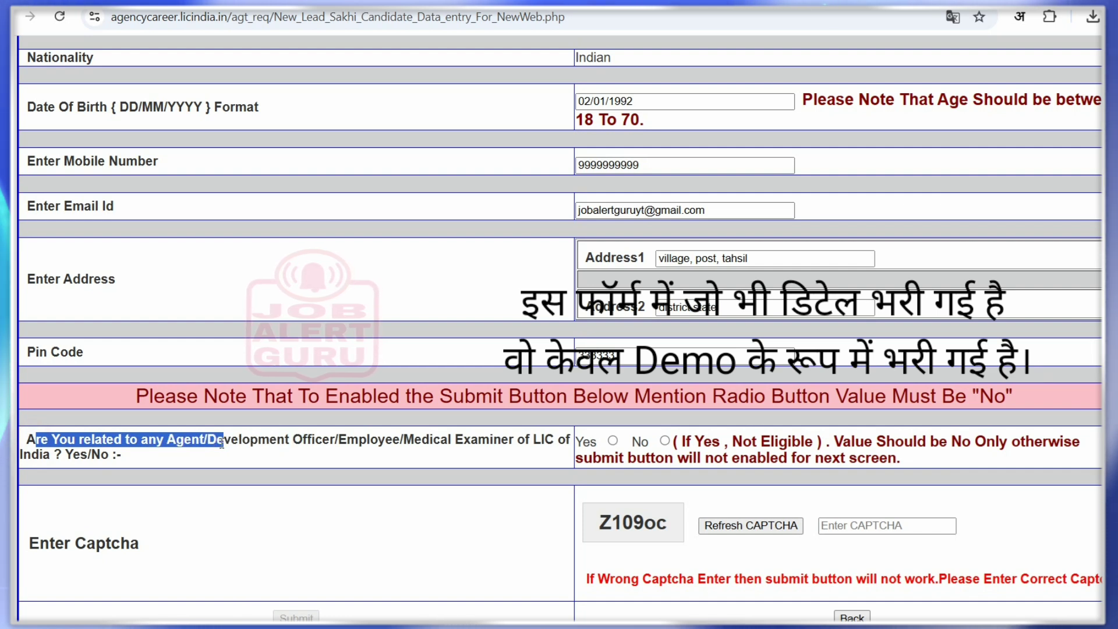
drag(31, 433, 218, 446)
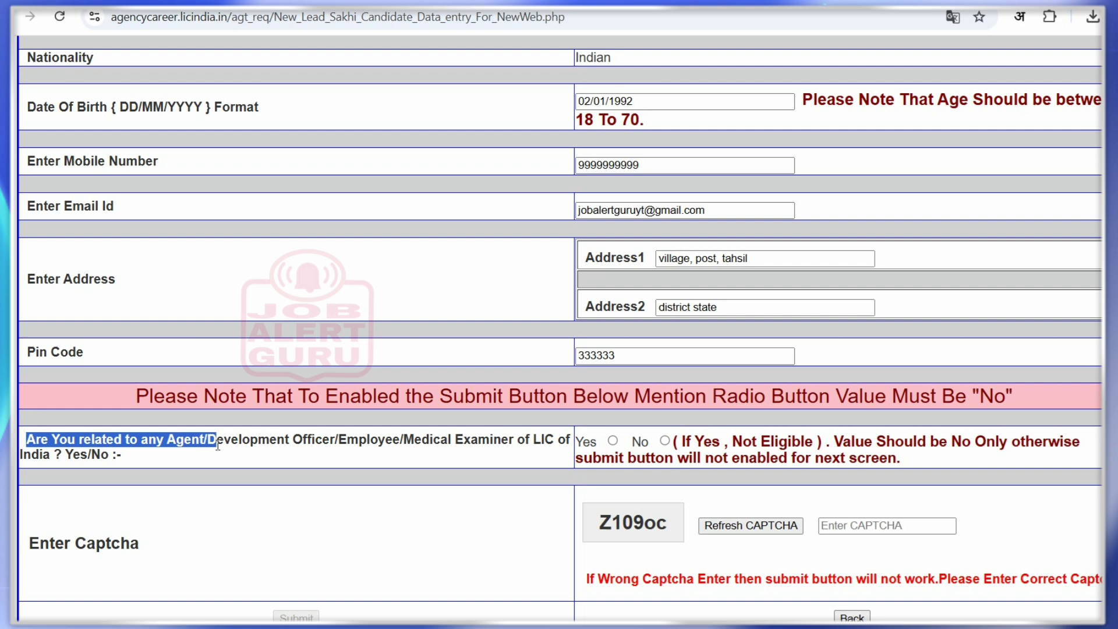
click(150, 441)
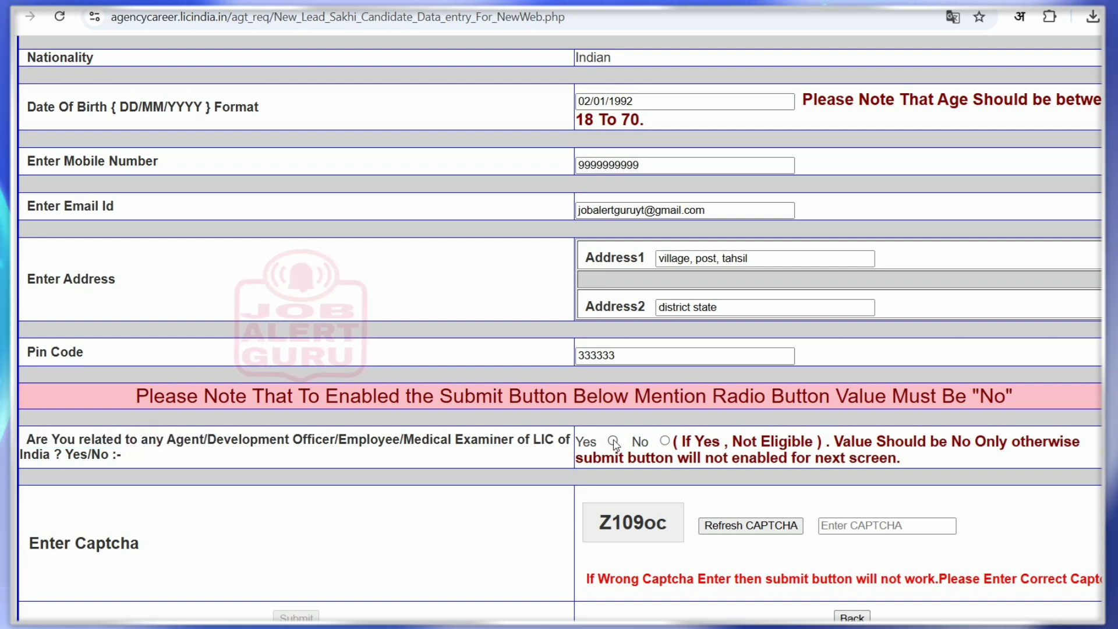
click(613, 441)
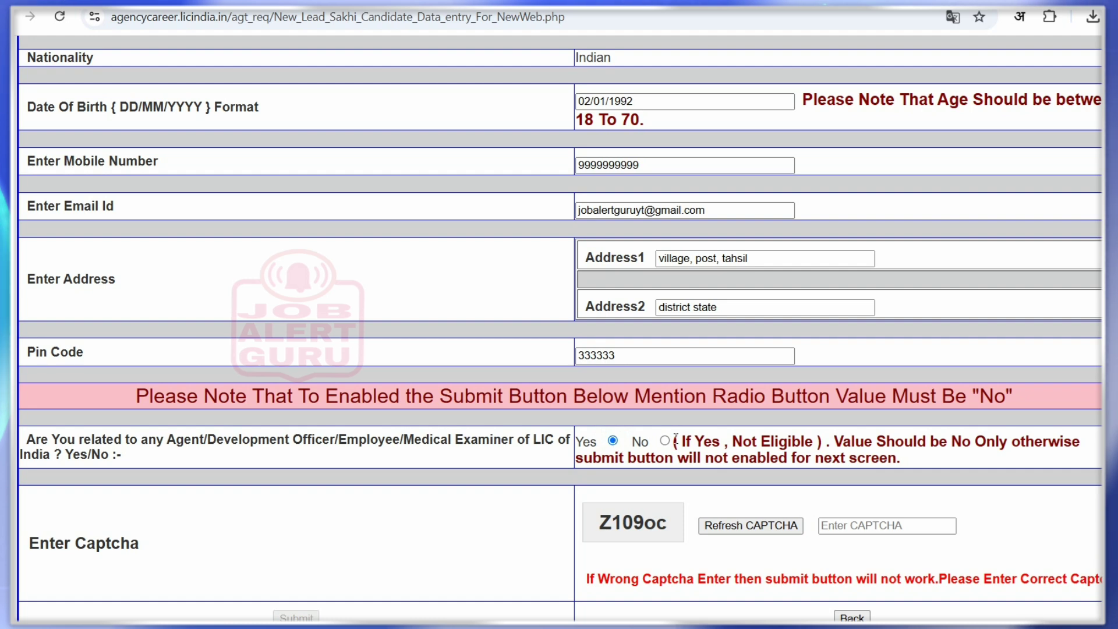
drag(675, 438, 814, 439)
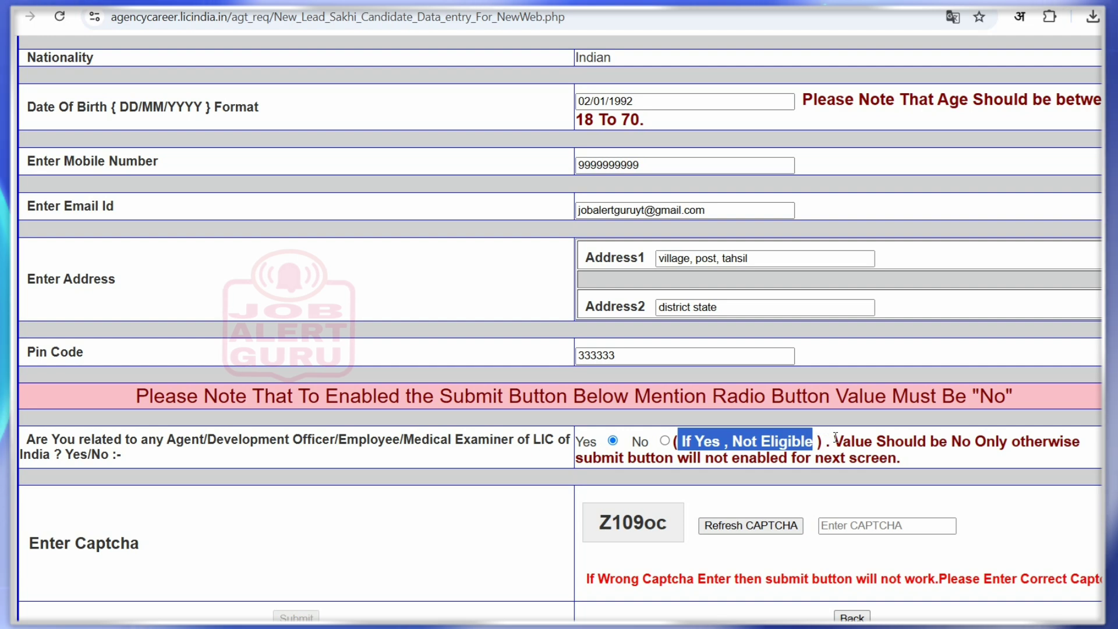
drag(835, 440, 897, 460)
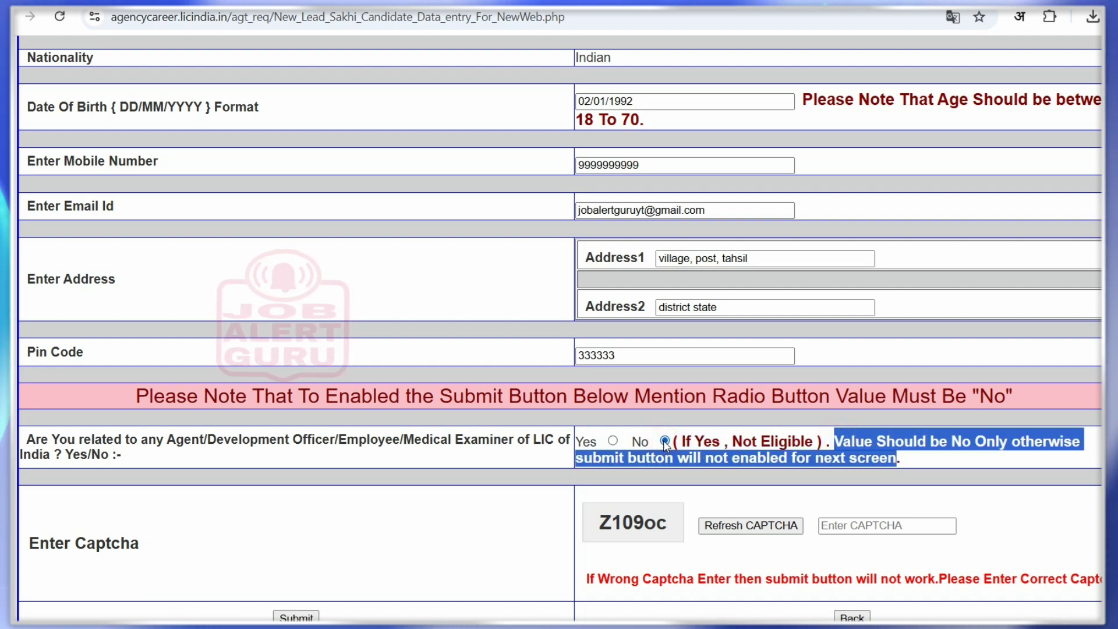
click(635, 473)
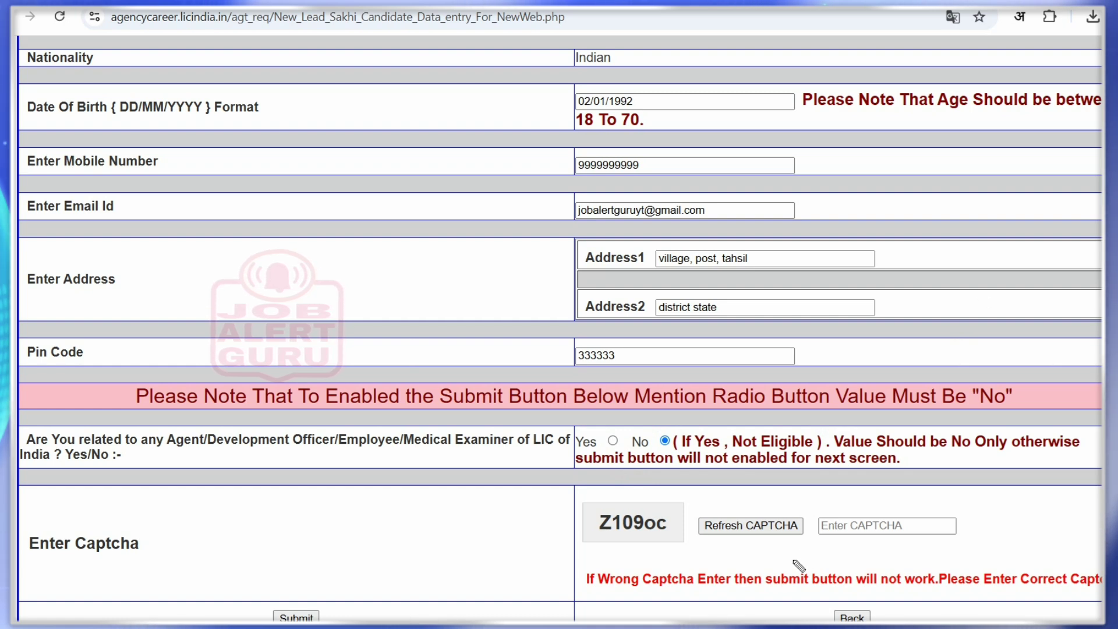
mouse_move(669, 520)
mouse_down()
mouse_move(676, 528)
mouse_move(702, 510)
mouse_up()
drag(808, 525, 822, 524)
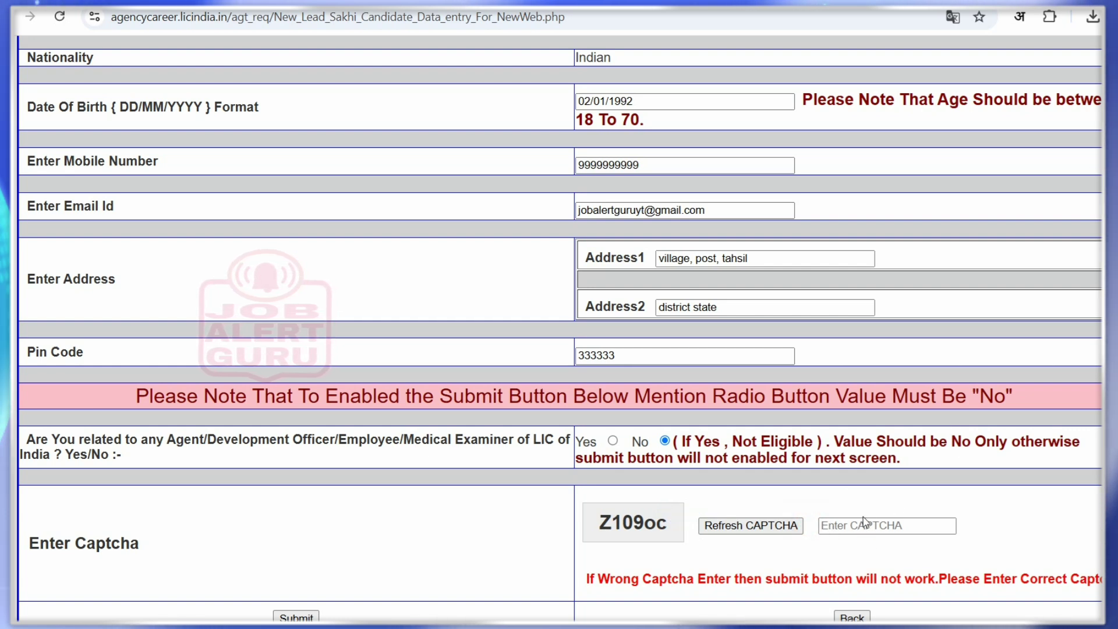
Enter the captcha code, frame the Submit button in red, and submit the Bima Sakhi form
click(859, 525)
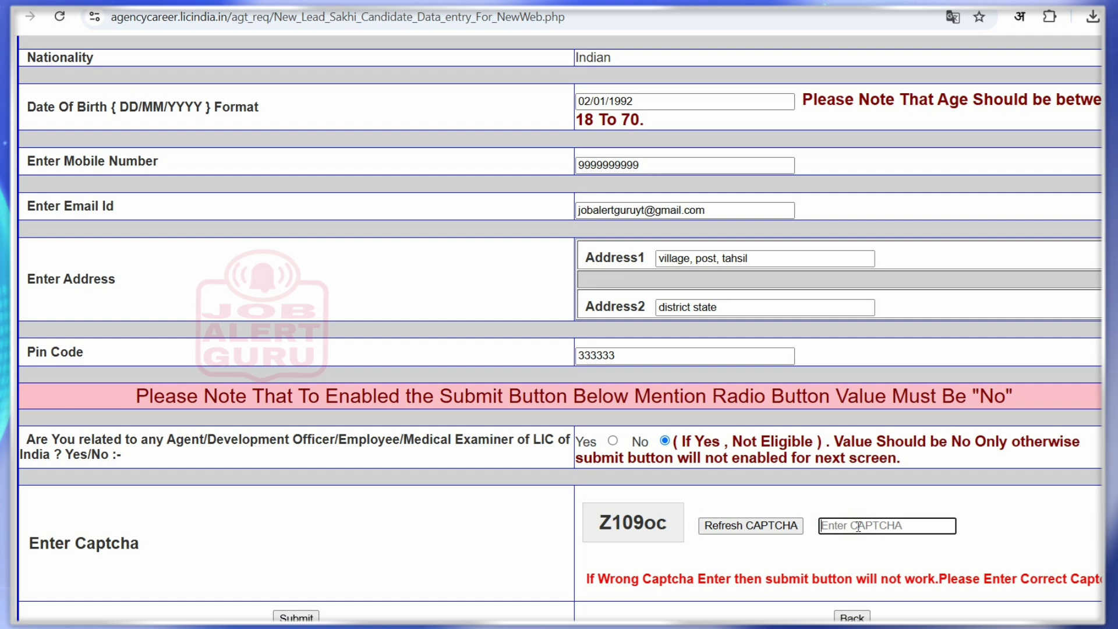
text(Z1)
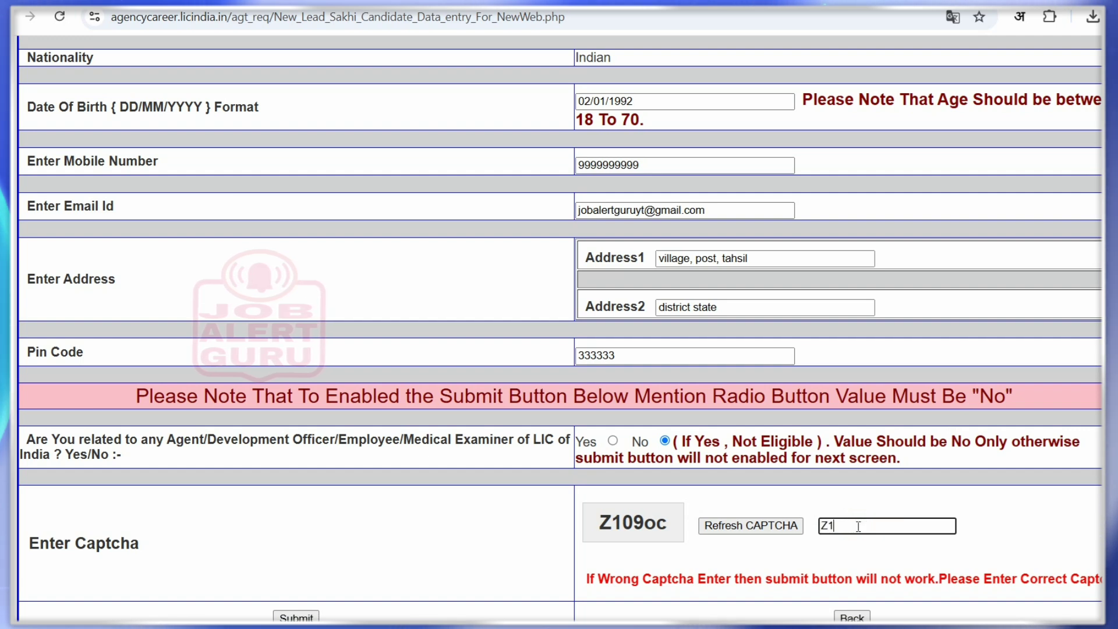
text(09oc)
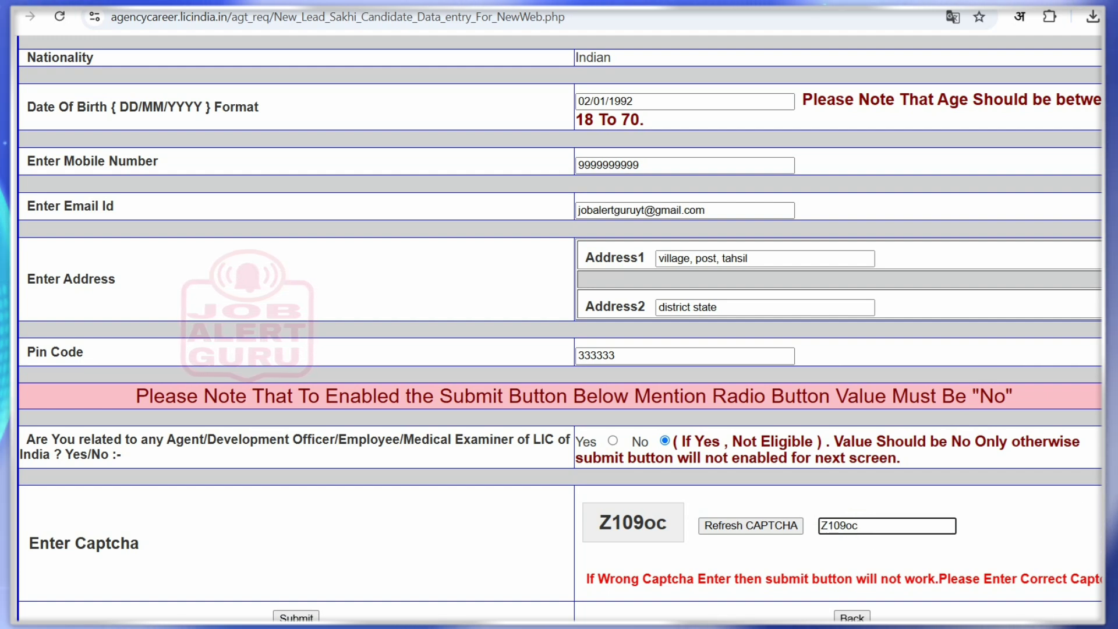
key(ctrl+2)
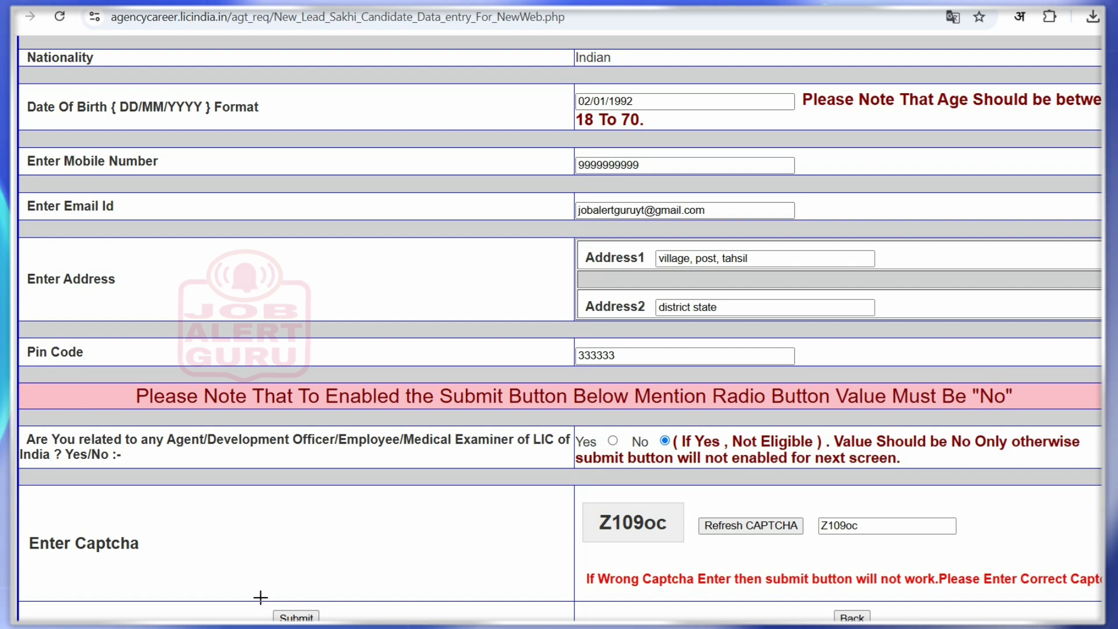
drag(257, 596, 327, 622)
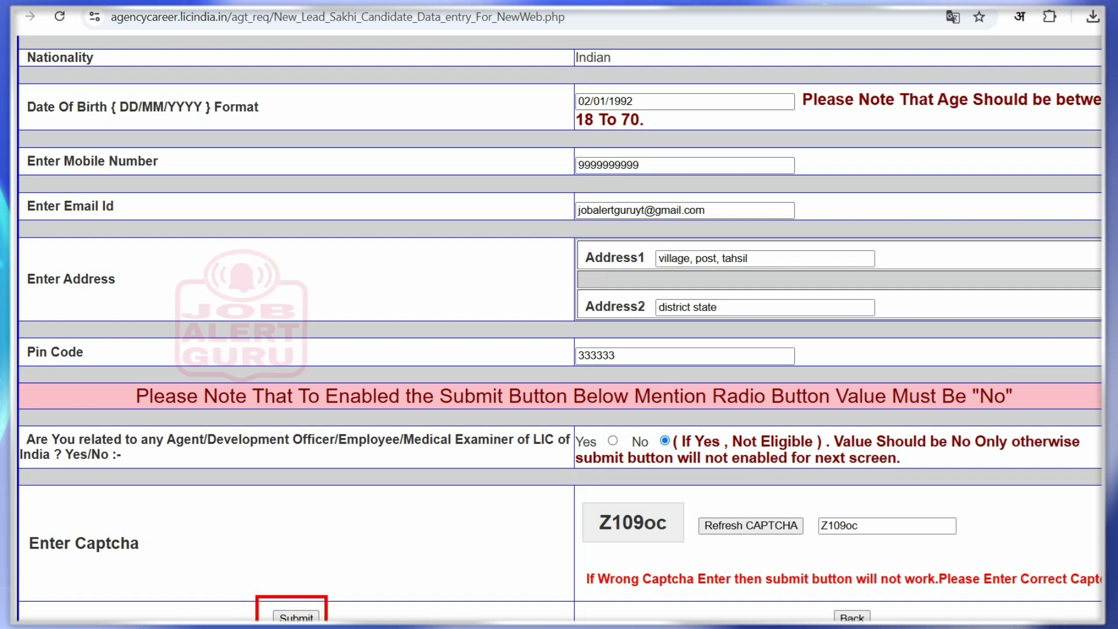
key(Escape)
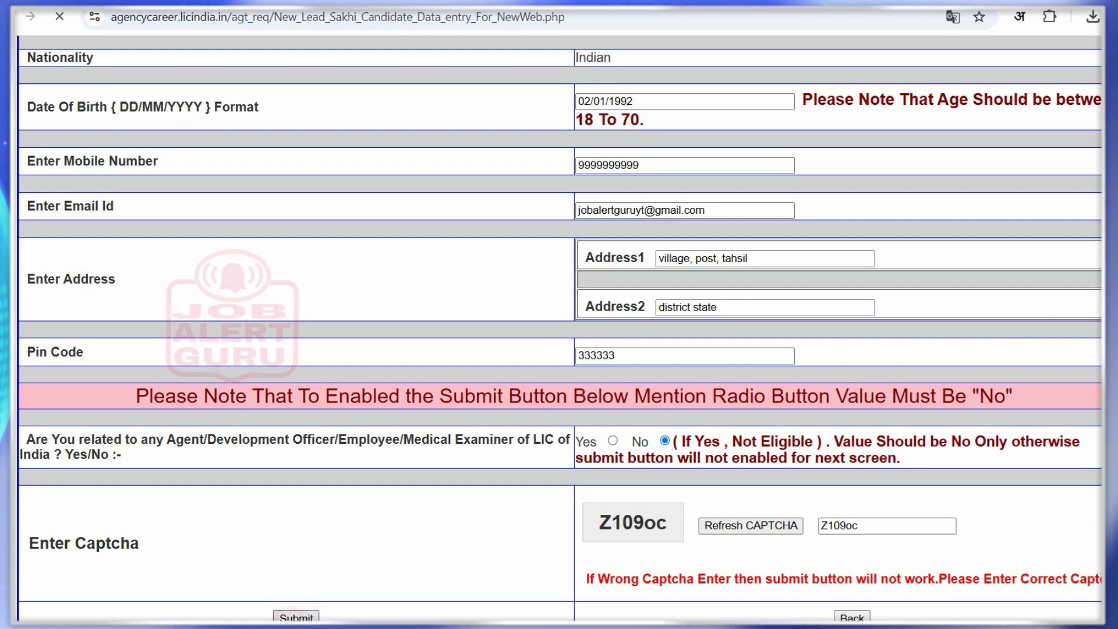
click(296, 616)
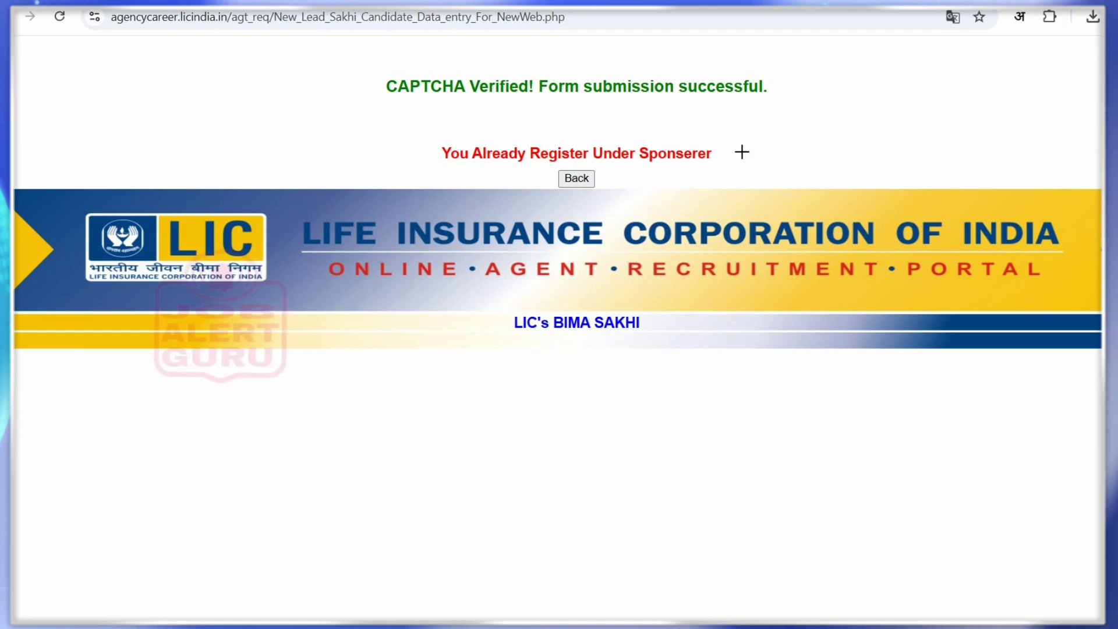
Frame the 'CAPTCHA Verified! Form submission successful.' message with a red outline annotation
click(353, 49)
mouse_move(468, 80)
mouse_down()
mouse_move(766, 129)
mouse_move(763, 162)
mouse_move(771, 137)
mouse_up()
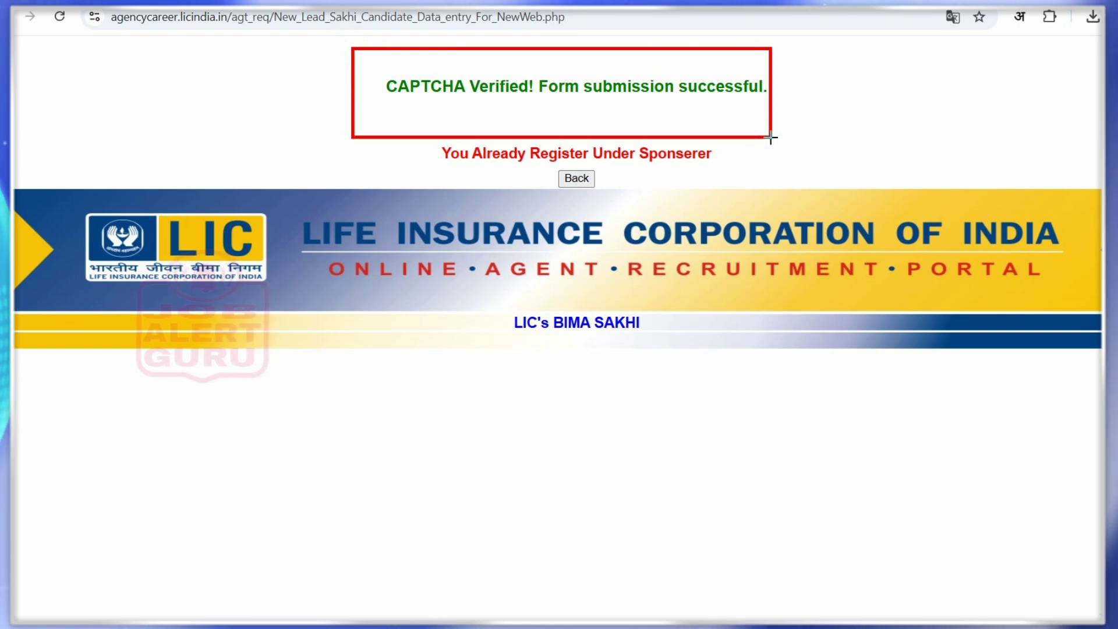
key(ctrl+z)
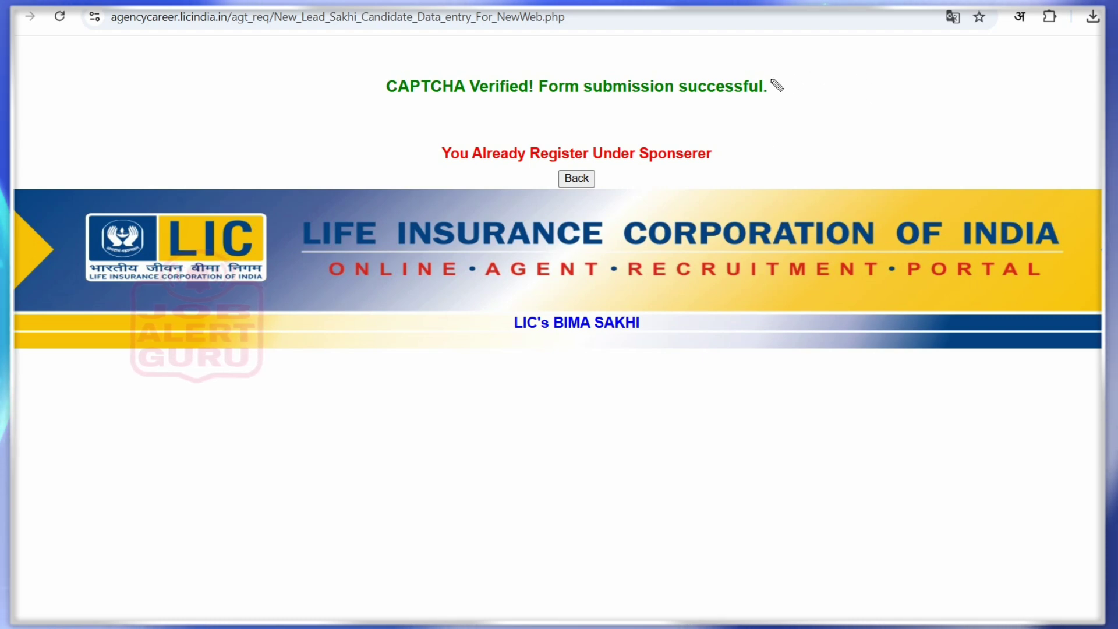
drag(770, 81, 814, 72)
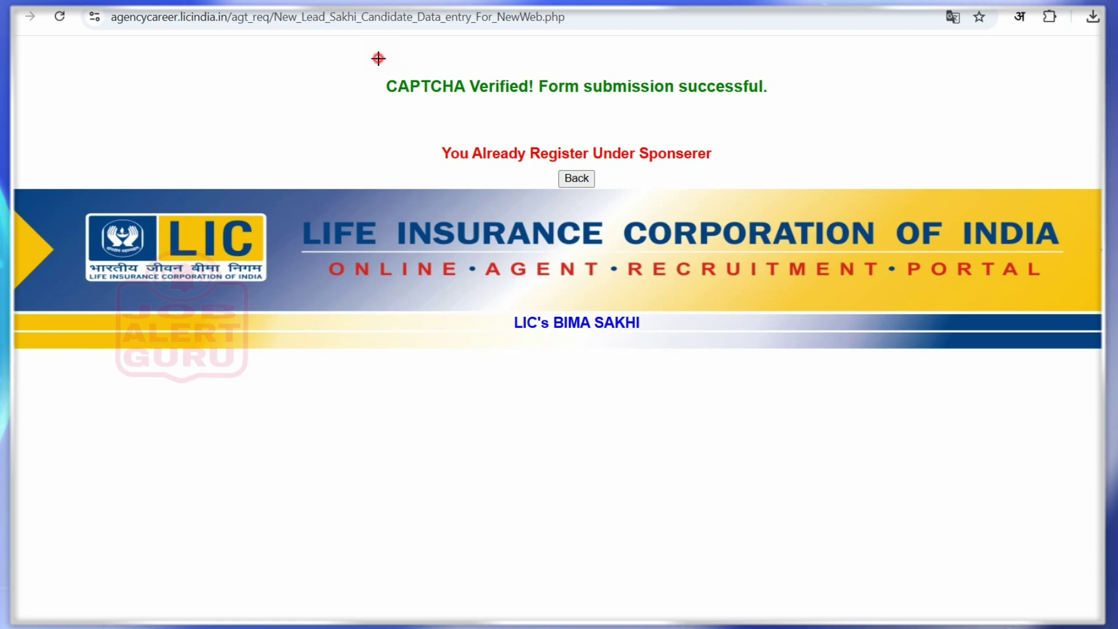
mouse_move(378, 58)
mouse_down()
mouse_move(711, 82)
mouse_move(754, 102)
mouse_move(807, 105)
mouse_up()
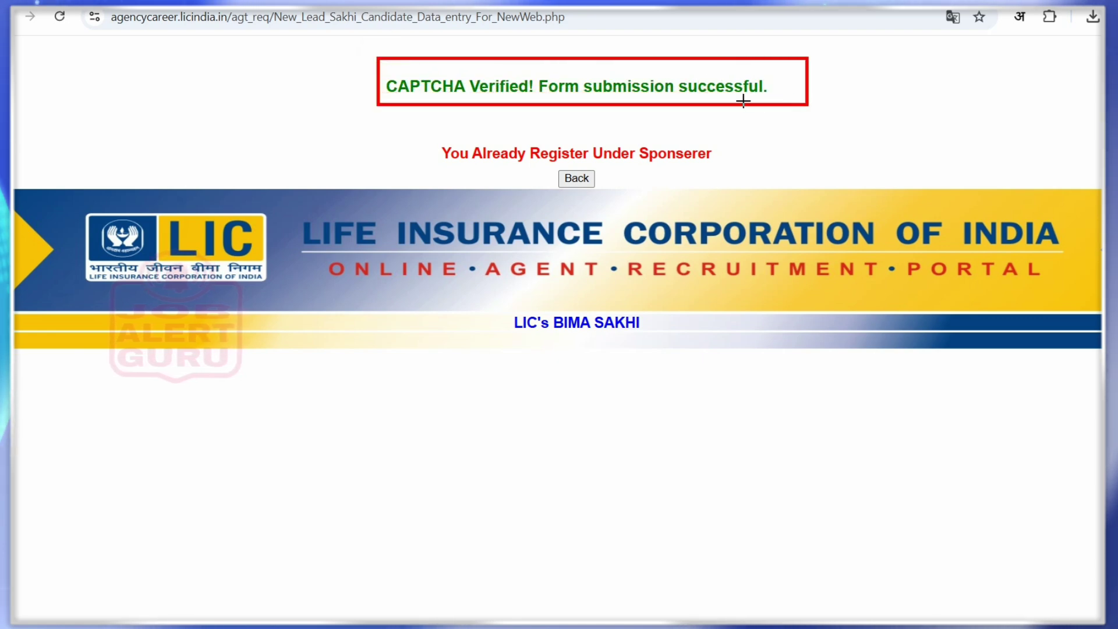